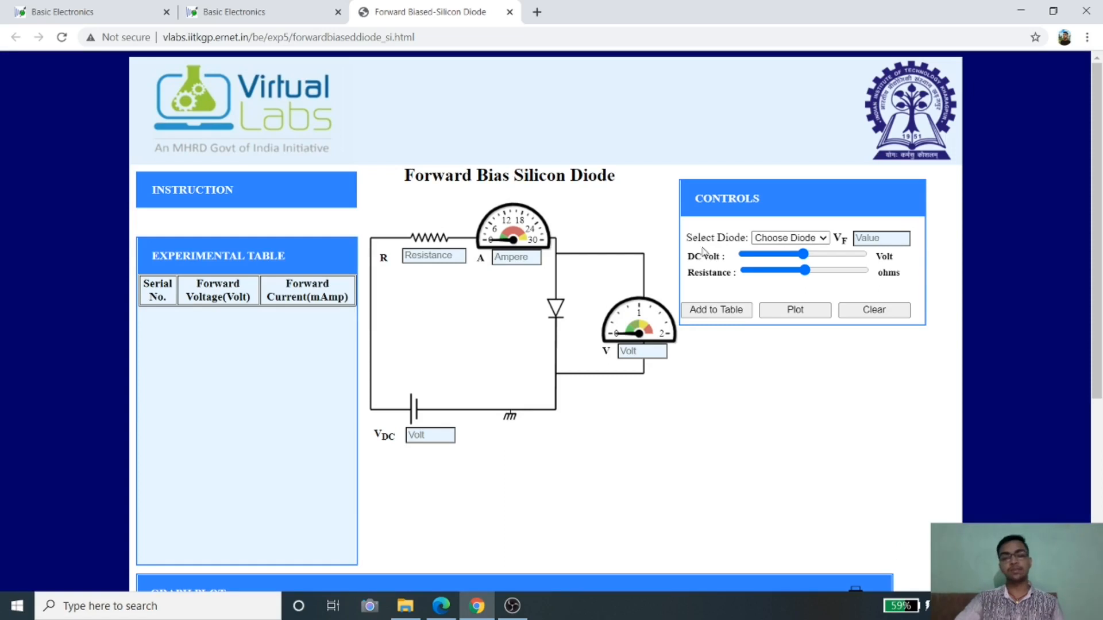
Choose the 1N4007 diode, then set the resistance to 996 ohms and the DC supply to 0.4 V.
click(822, 238)
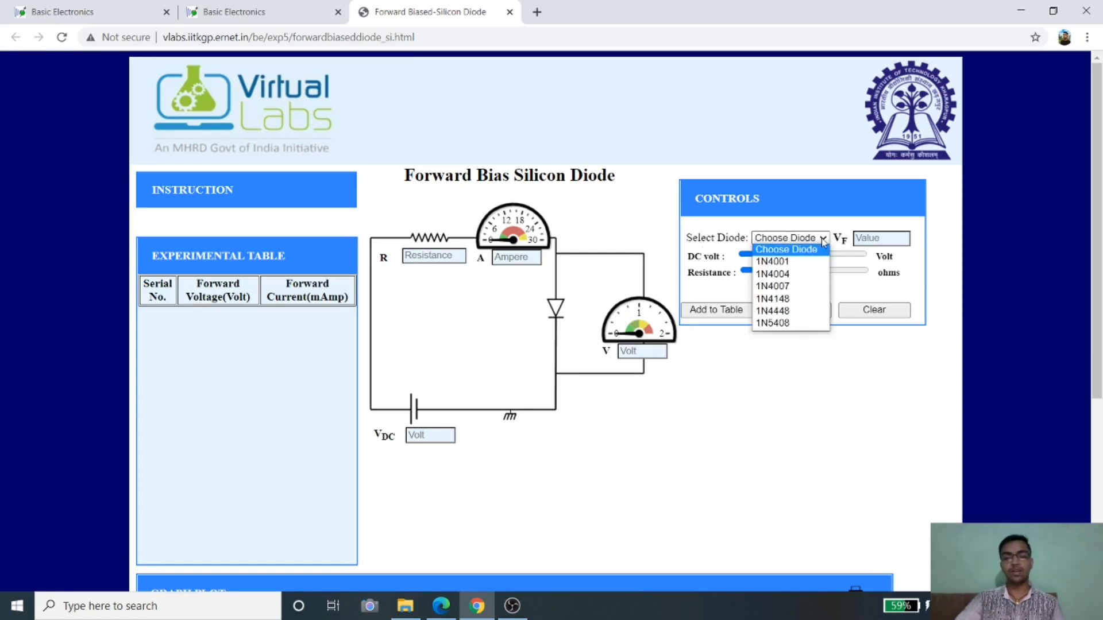
click(783, 290)
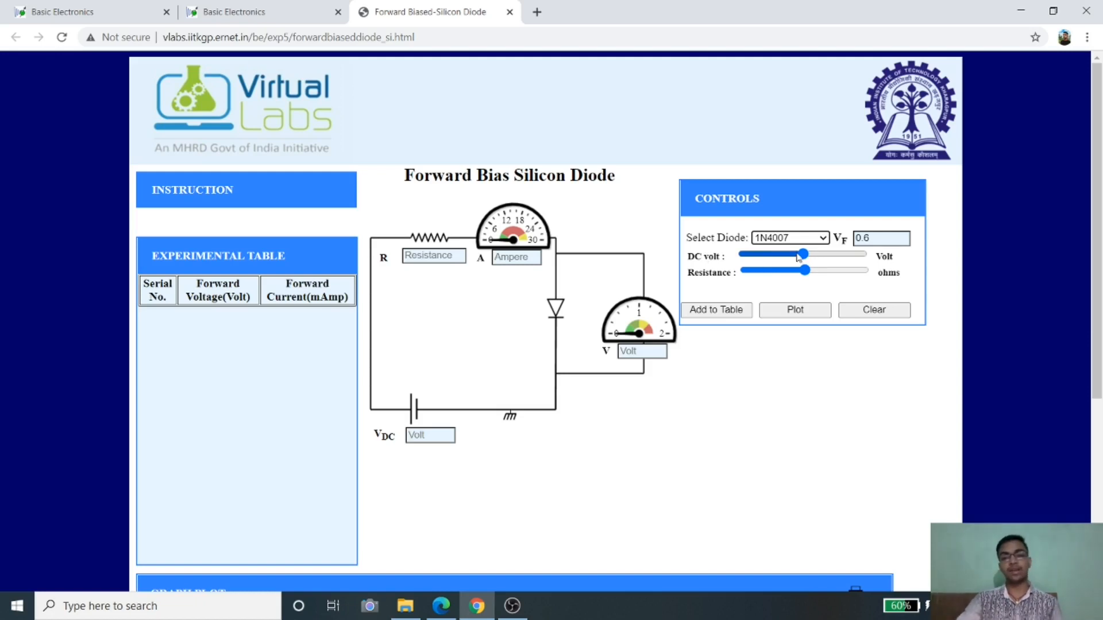
drag(805, 255, 803, 280)
click(766, 257)
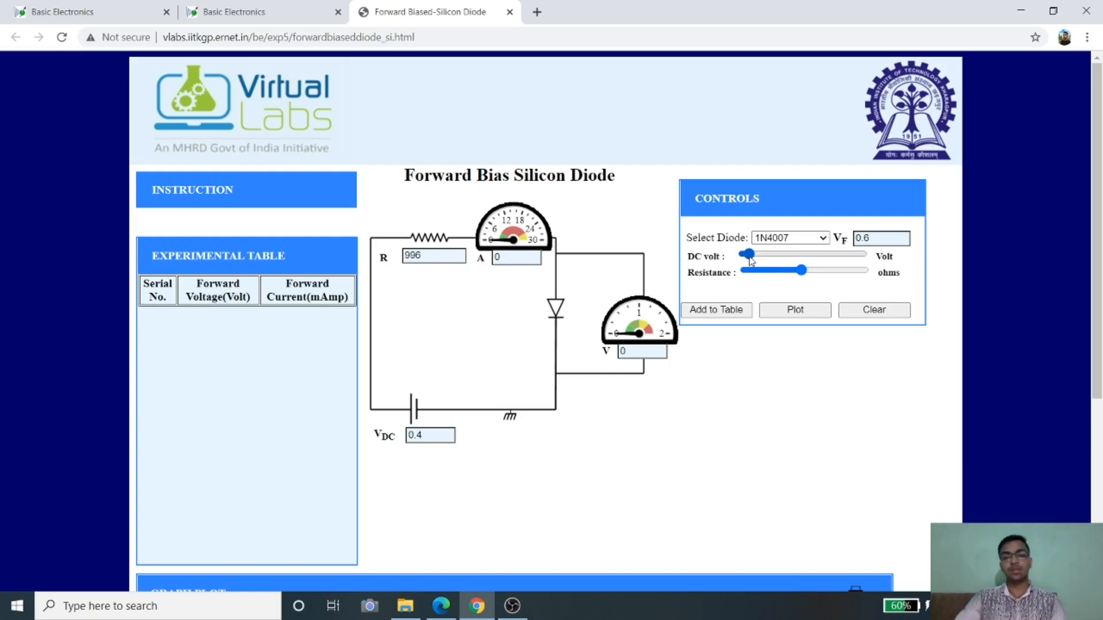
Sweep the DC supply through 3.2 V up to 5 V and back to 0.2 V to check the ammeter and voltmeter response.
drag(748, 254, 823, 265)
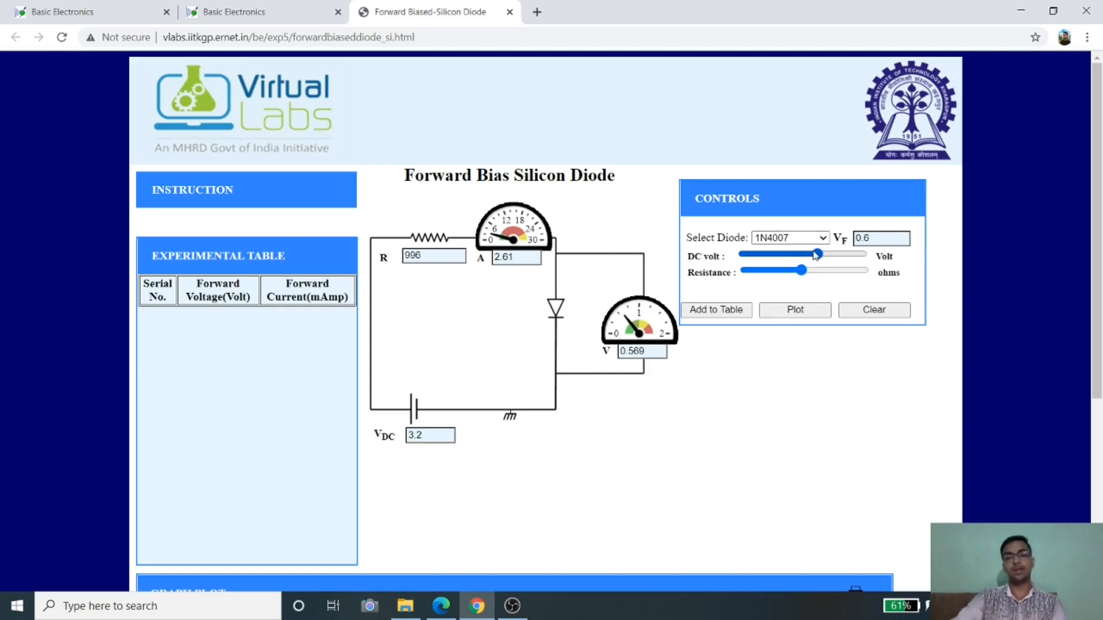
drag(817, 254, 867, 267)
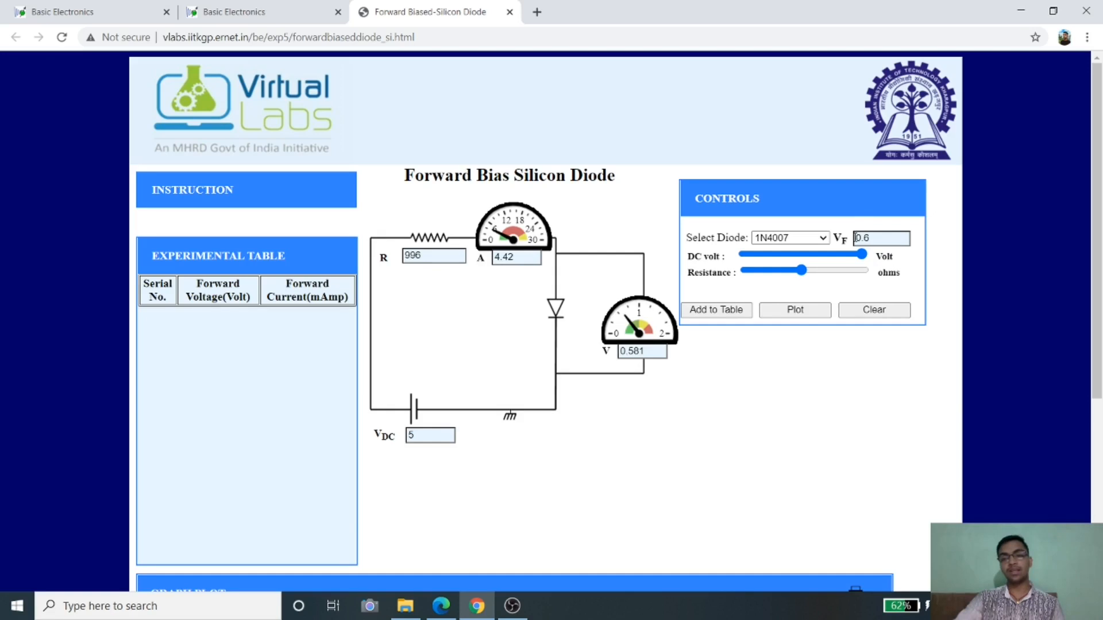
drag(779, 258, 743, 255)
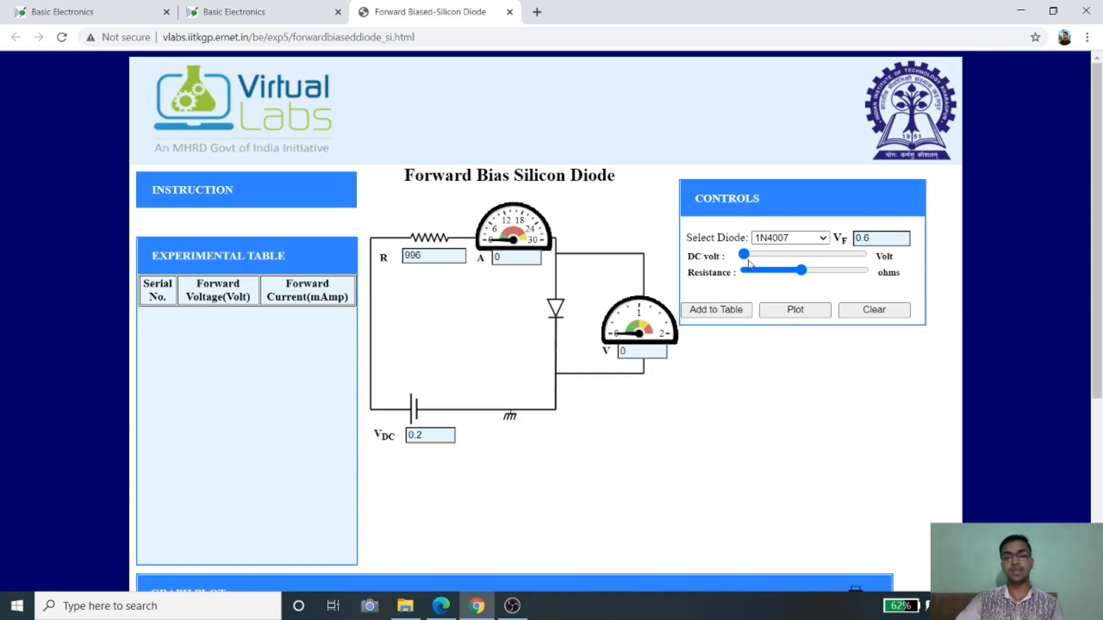
drag(749, 256, 754, 256)
click(725, 314)
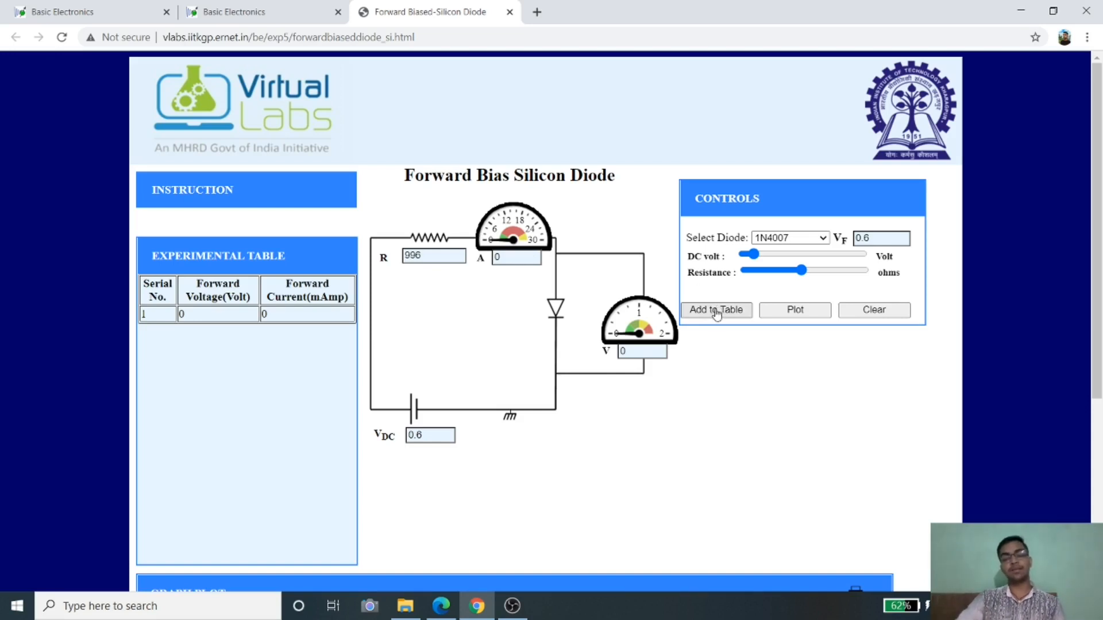
click(868, 315)
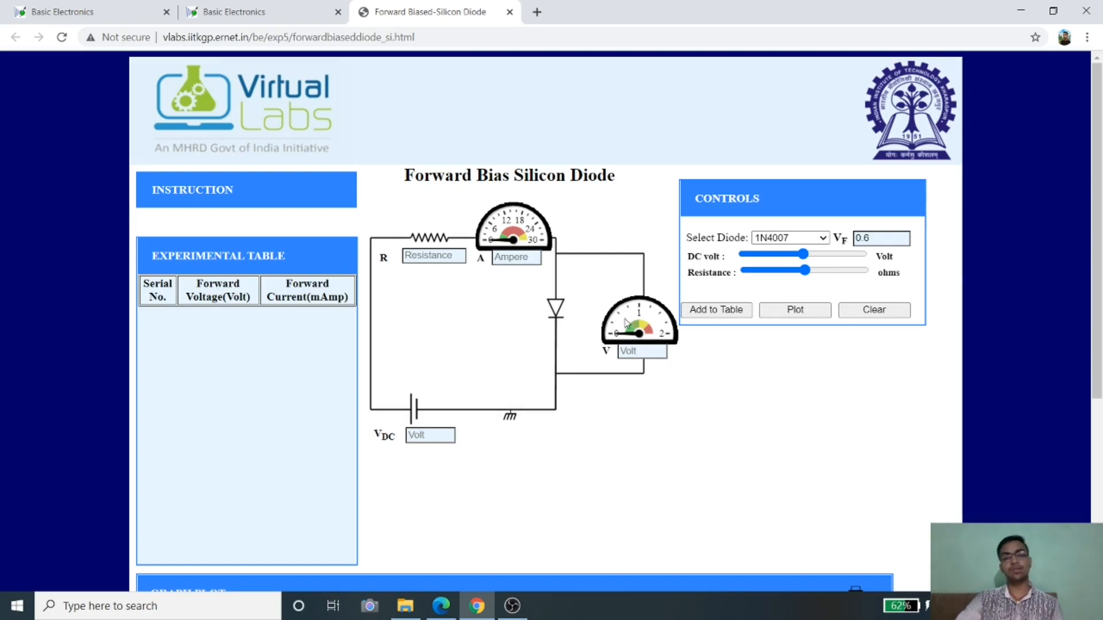
Set the DC supply to 0.4 V and the resistance to 1005 ohms, and add the reading to the experimental table.
click(746, 257)
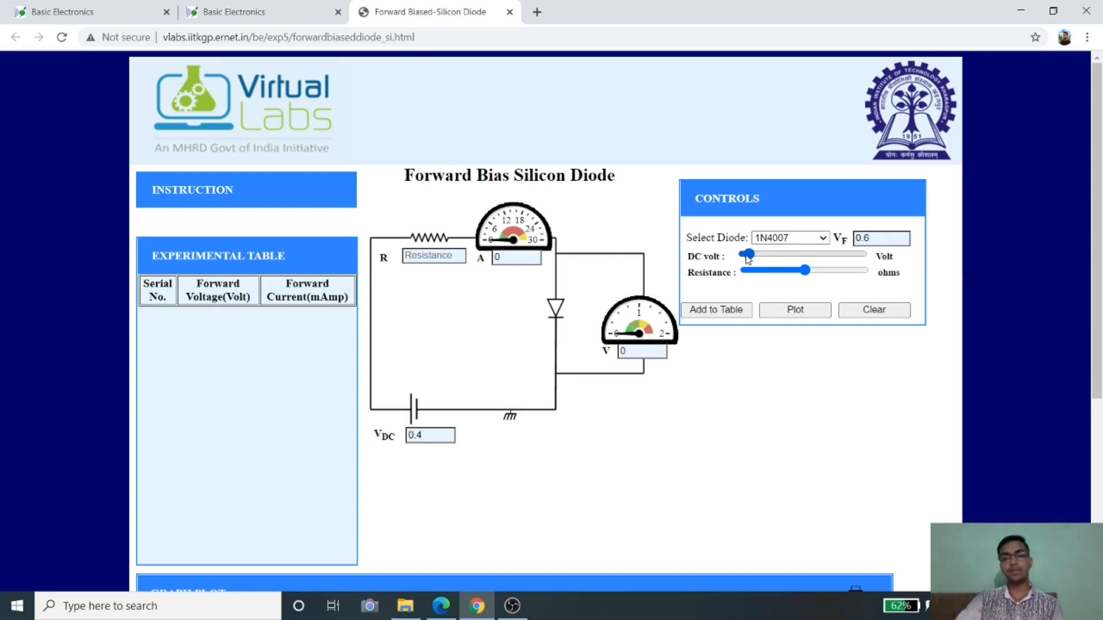
drag(748, 259, 744, 258)
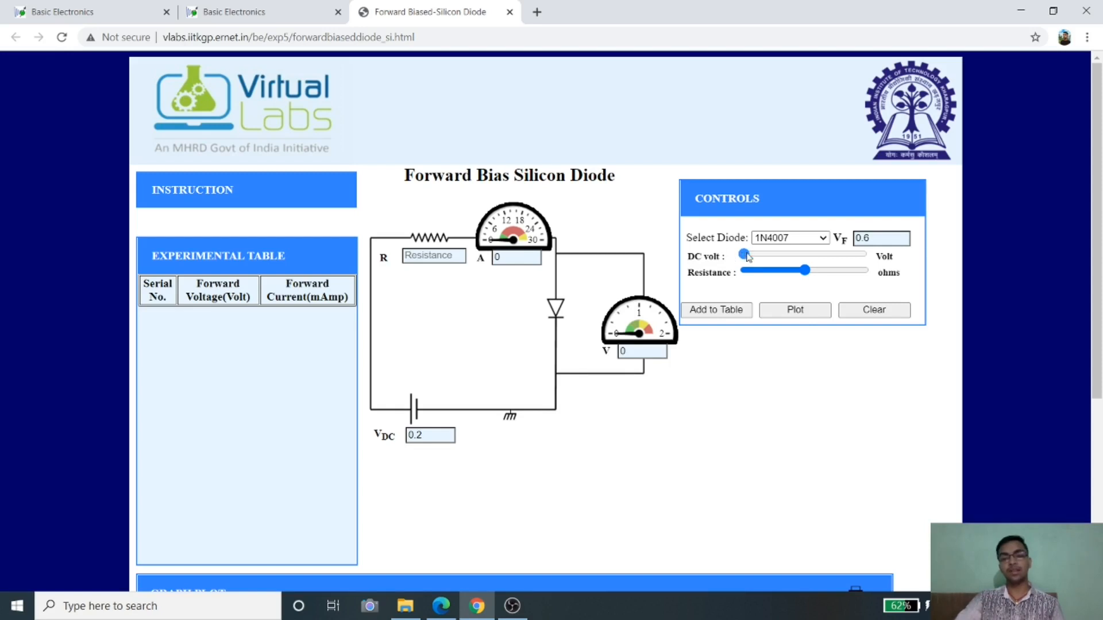
click(747, 257)
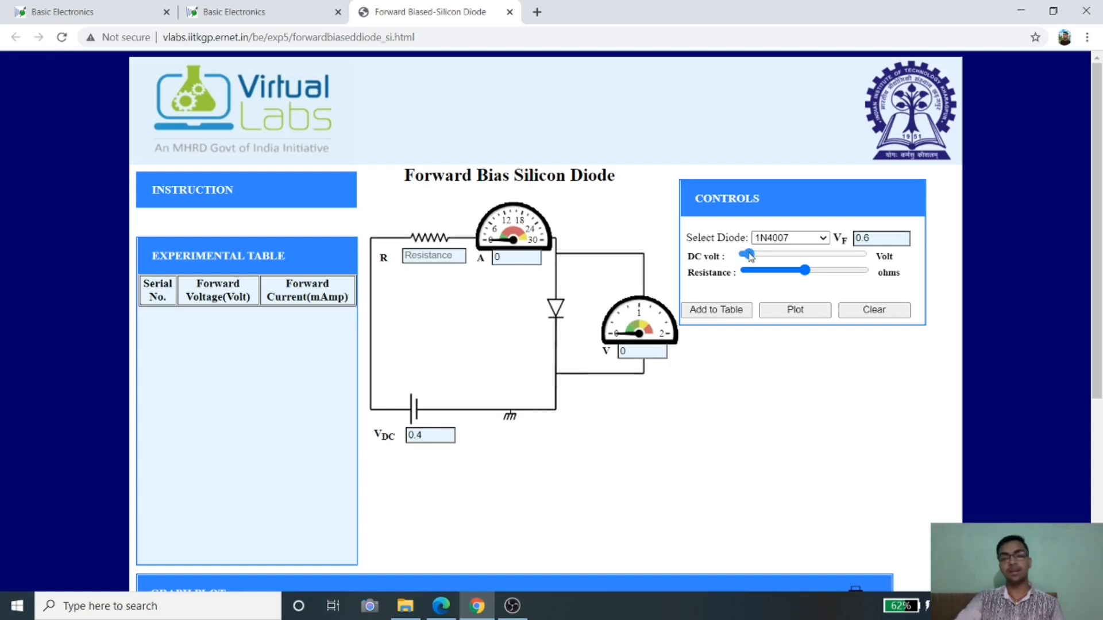
click(730, 316)
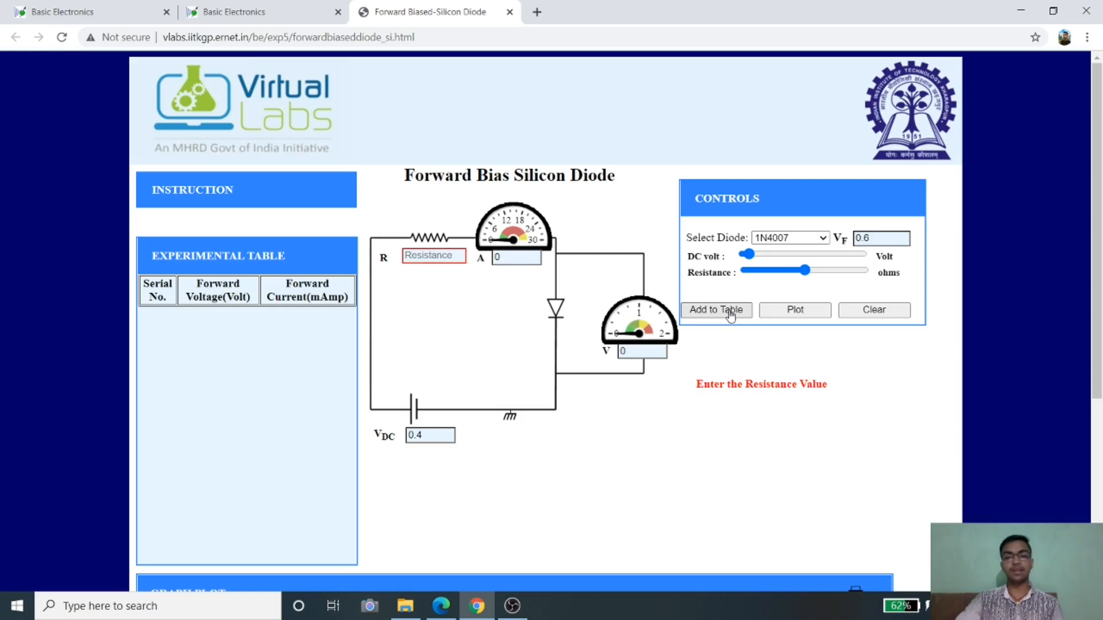
click(732, 316)
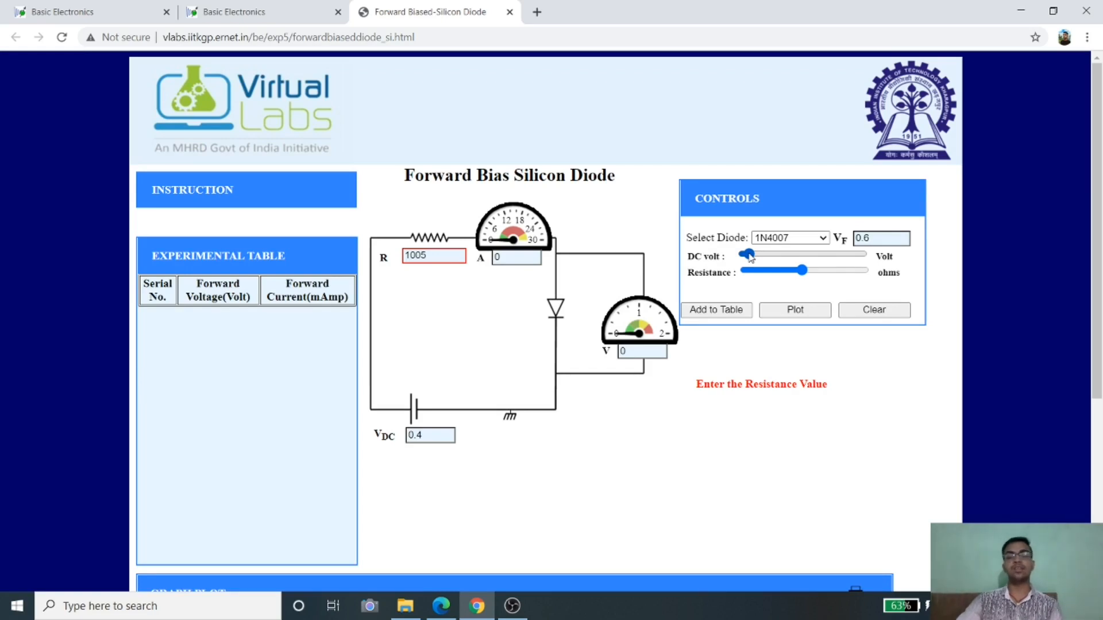
drag(749, 257, 741, 257)
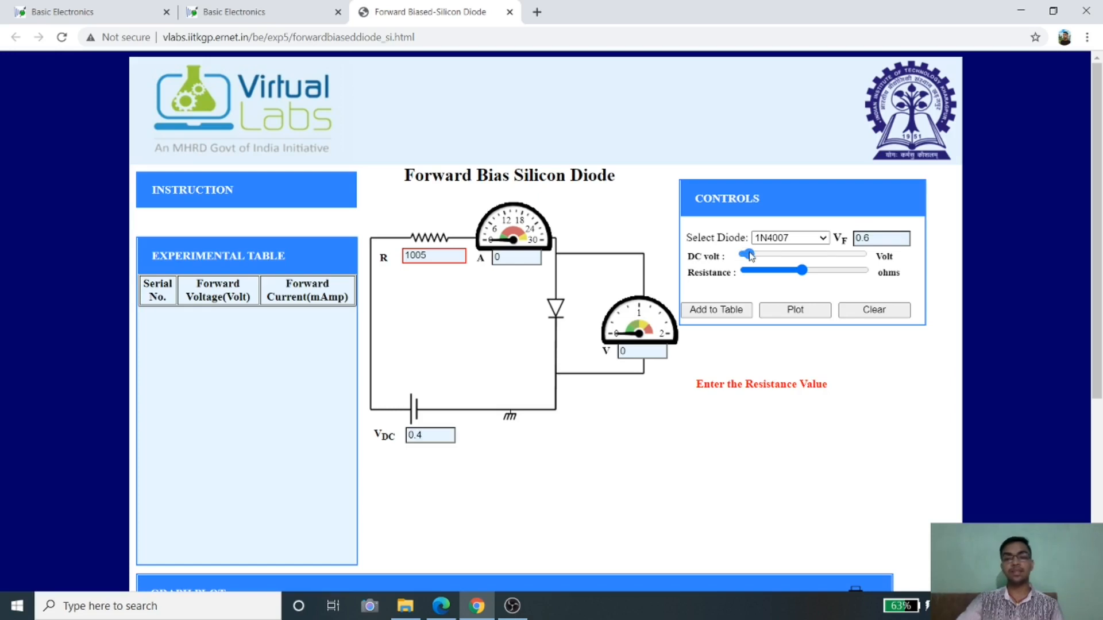
click(717, 310)
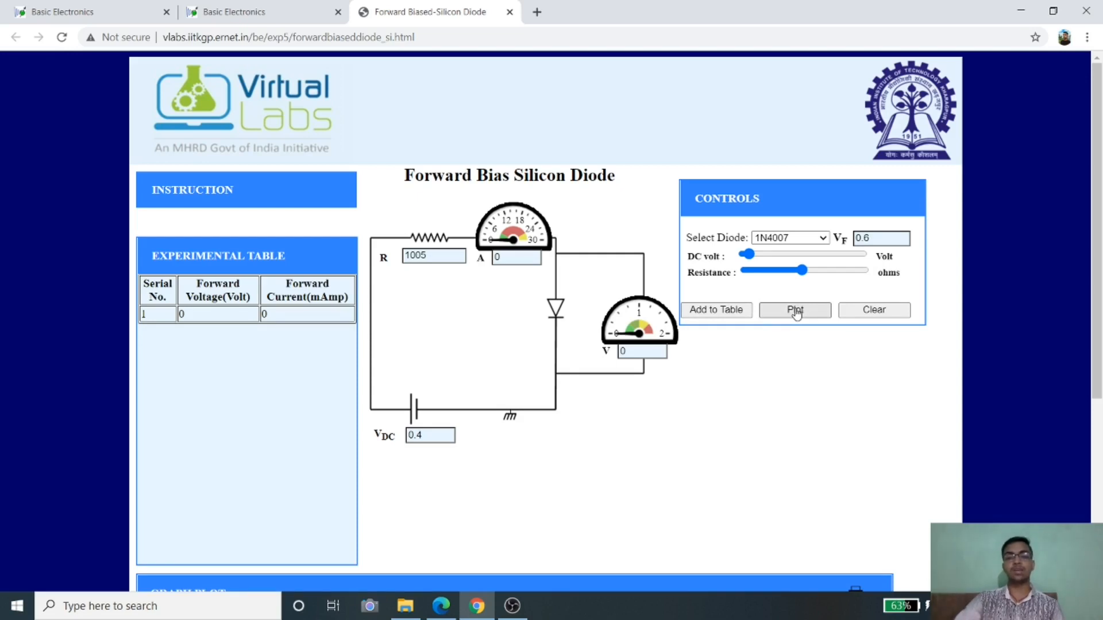
Plot the V-I graph and compare its first point with the reading in the experimental table.
scroll(797, 313, down, 1)
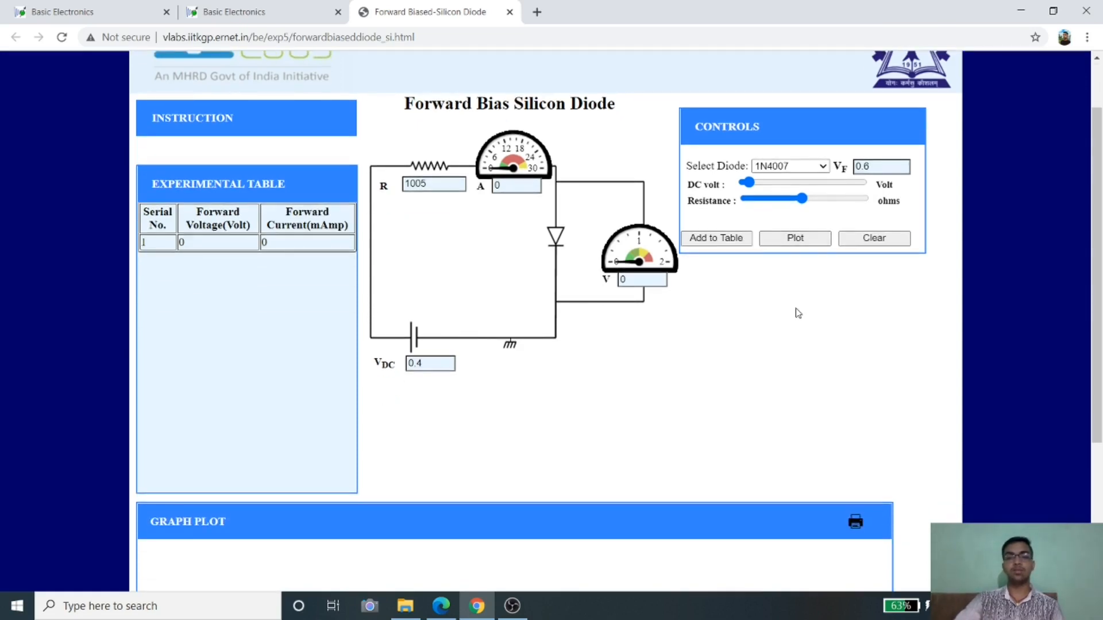
scroll(797, 313, down, 1)
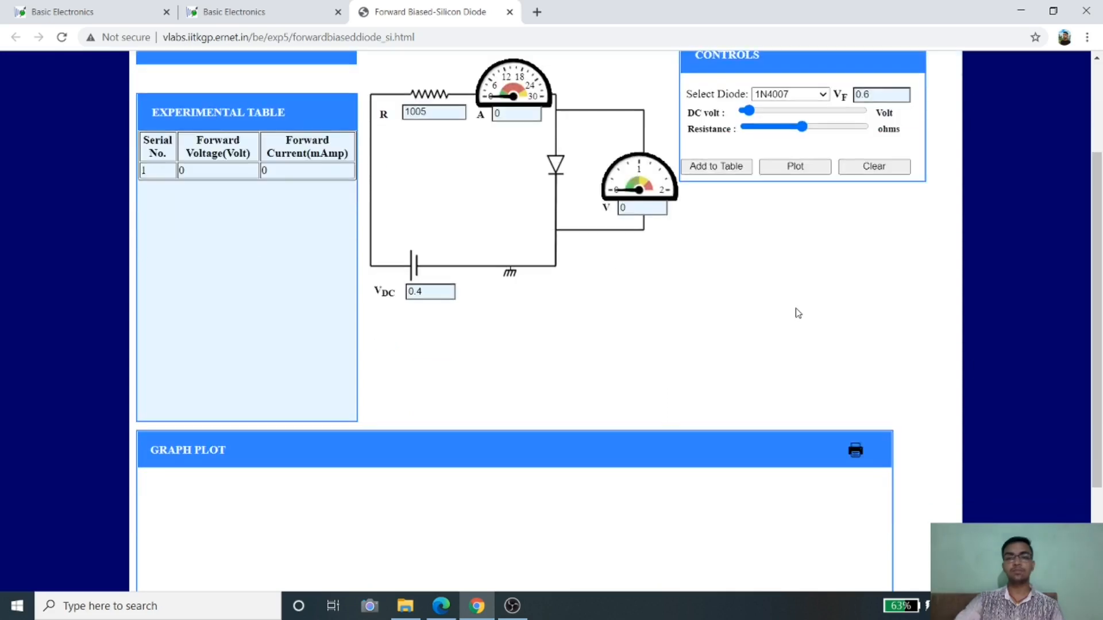
click(801, 168)
scroll(803, 171, down, 2)
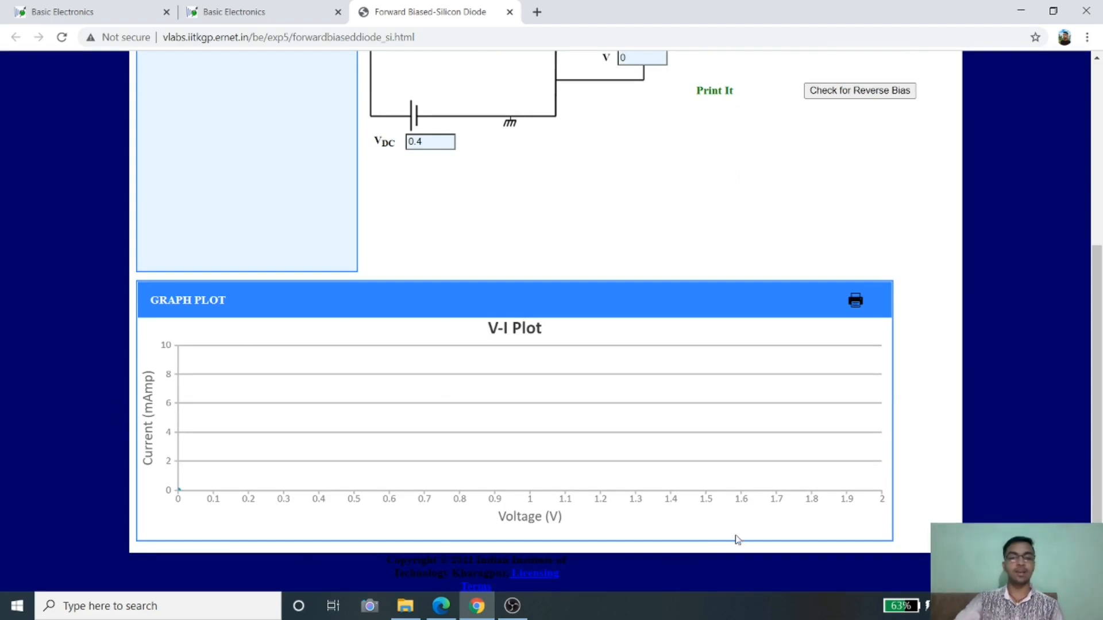
mouse_move(180, 491)
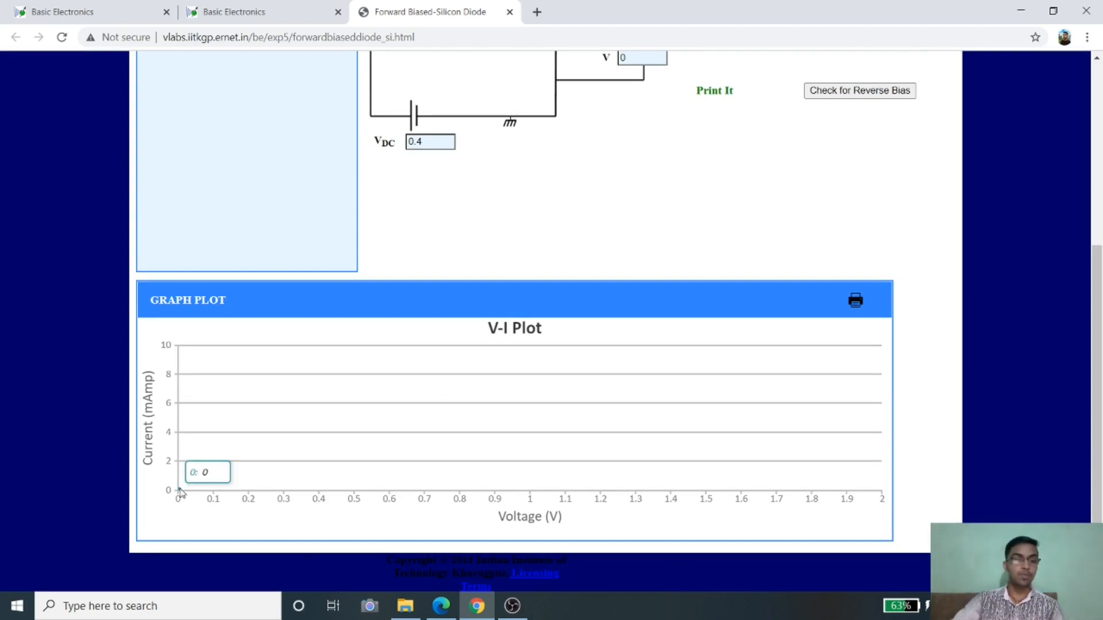
scroll(384, 484, up, 5)
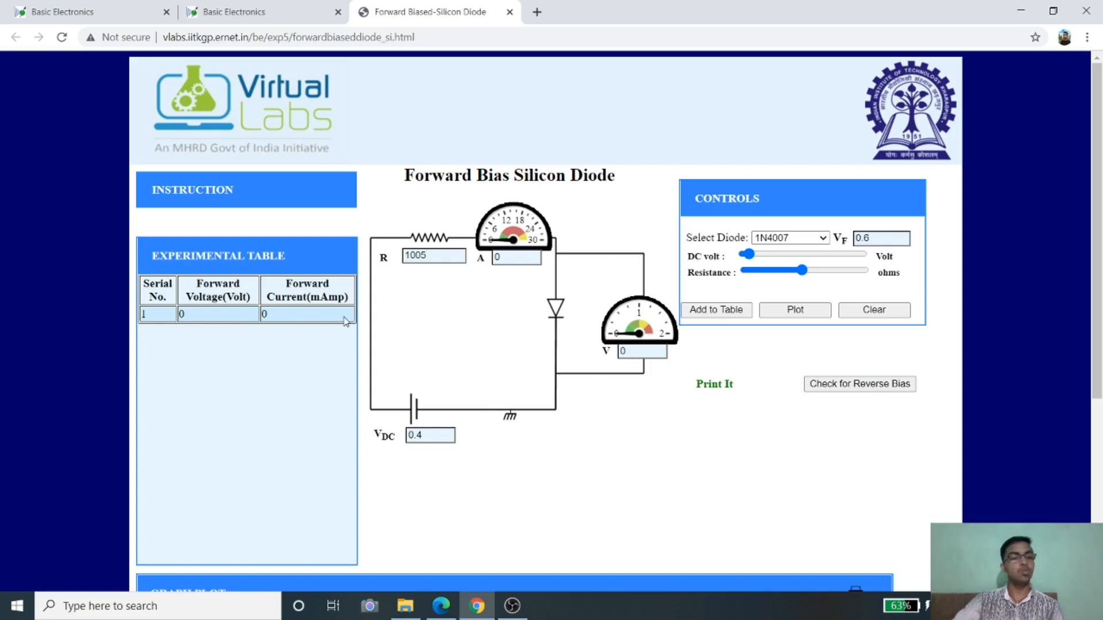
scroll(634, 512, down, 5)
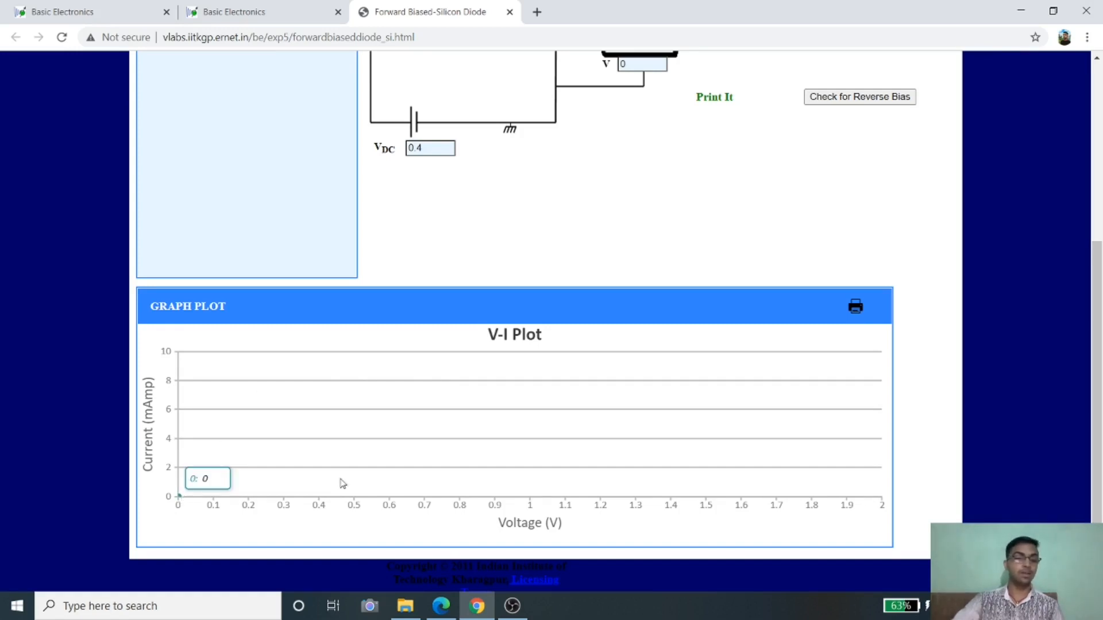
Add a reading at a 0.8 V DC supply to the experimental table and replot the V-I graph.
scroll(609, 386, up, 5)
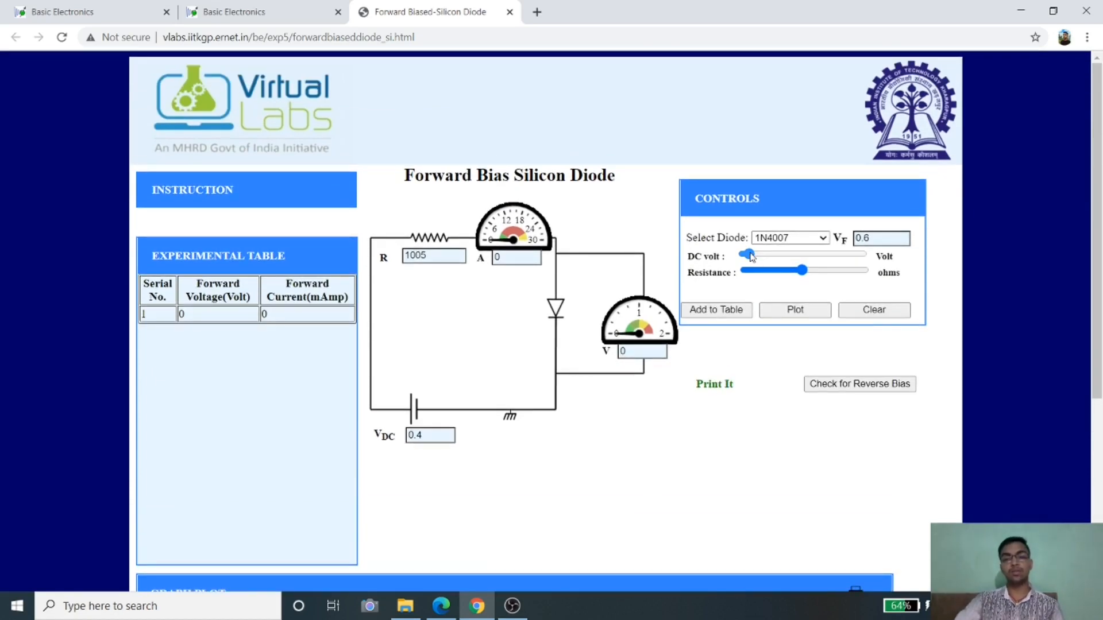
drag(754, 256, 766, 258)
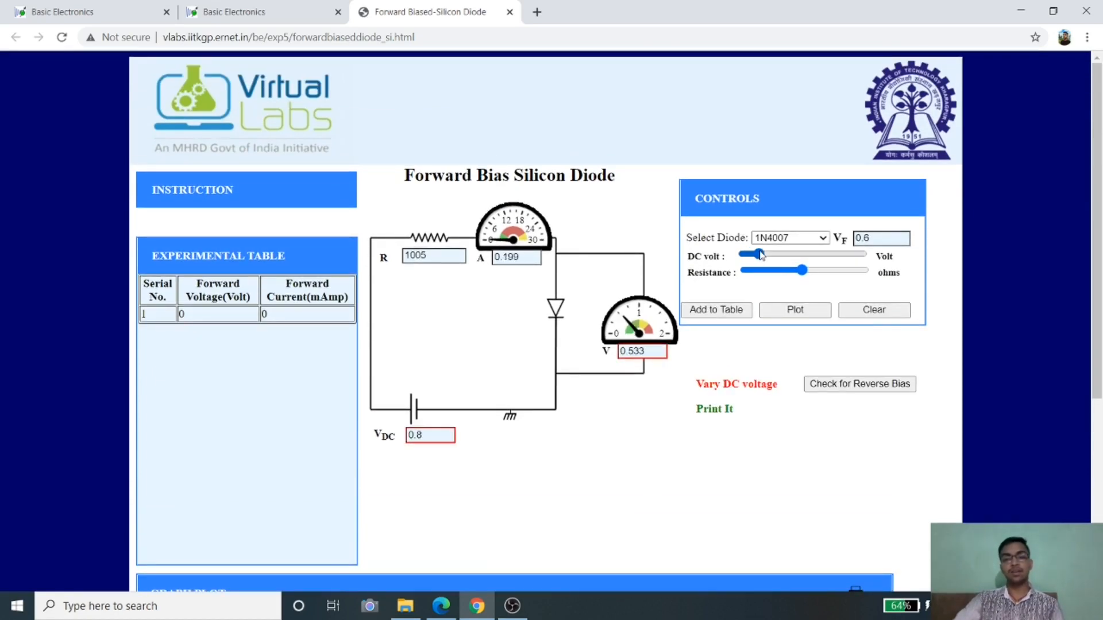
click(721, 312)
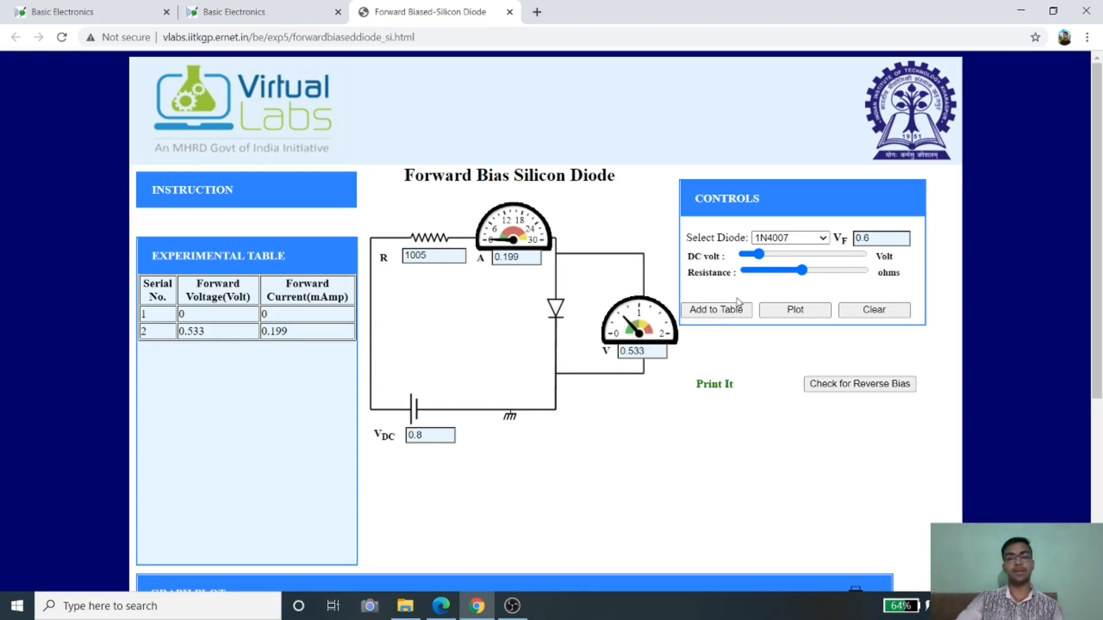
click(795, 310)
scroll(795, 316, down, 5)
mouse_move(332, 410)
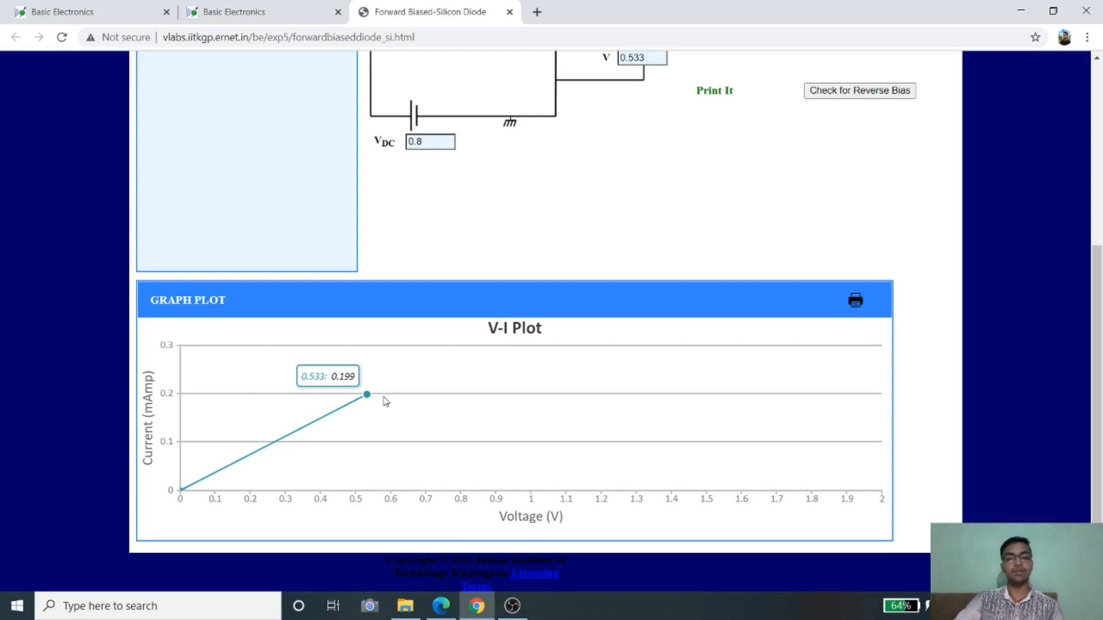
Record a third reading at a 1.6 V DC supply and update the V-I plot with it.
scroll(384, 399, up, 4)
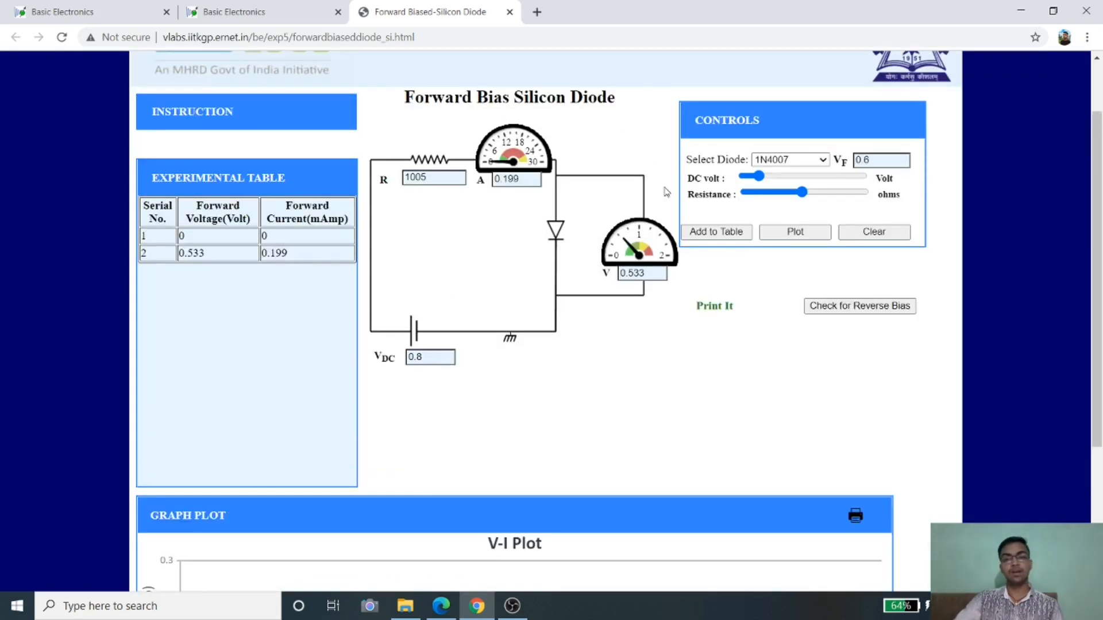
drag(760, 180, 782, 179)
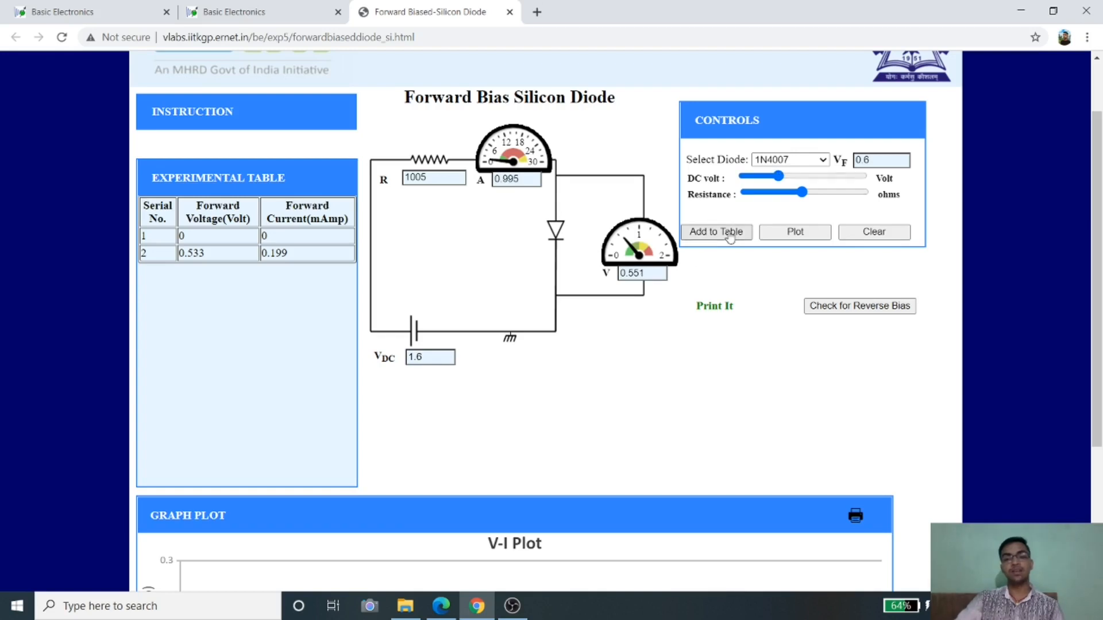
click(730, 236)
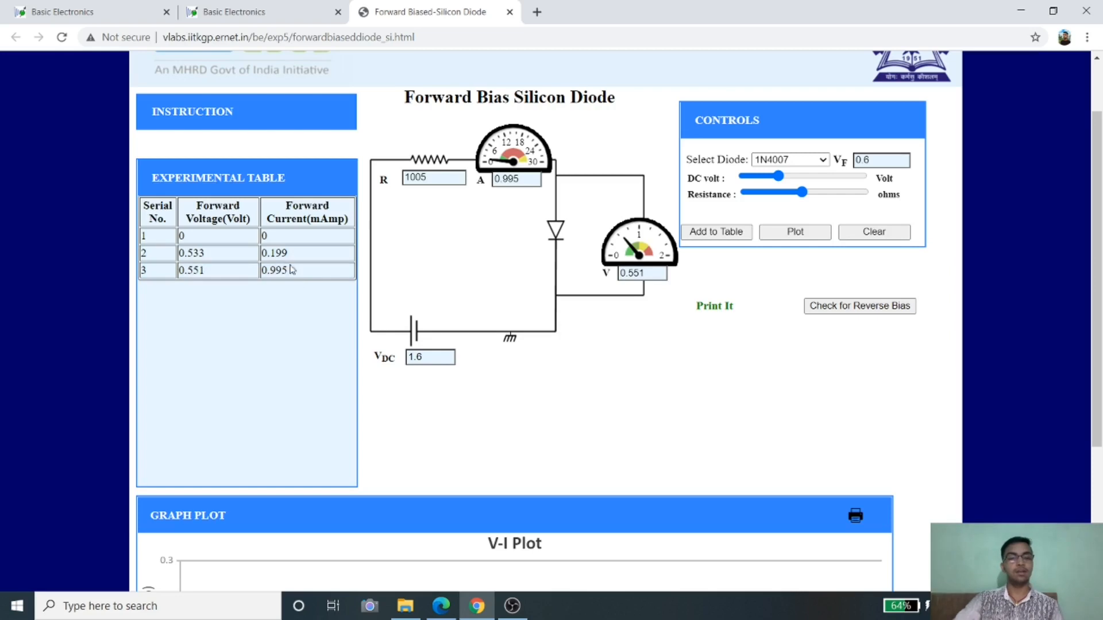
click(784, 235)
scroll(783, 239, down, 4)
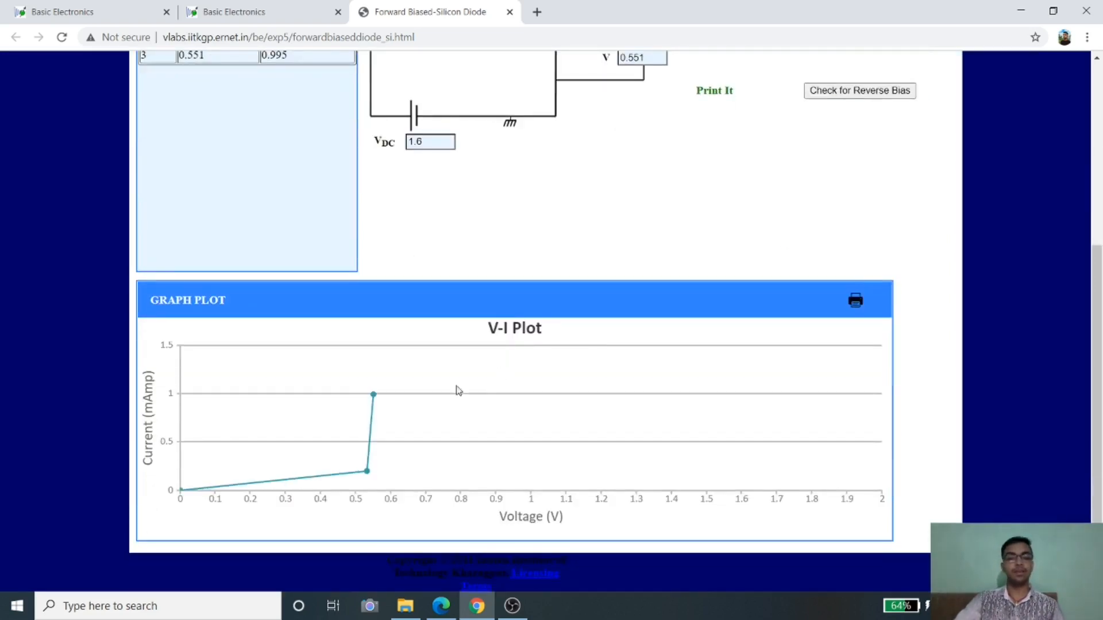
mouse_move(373, 407)
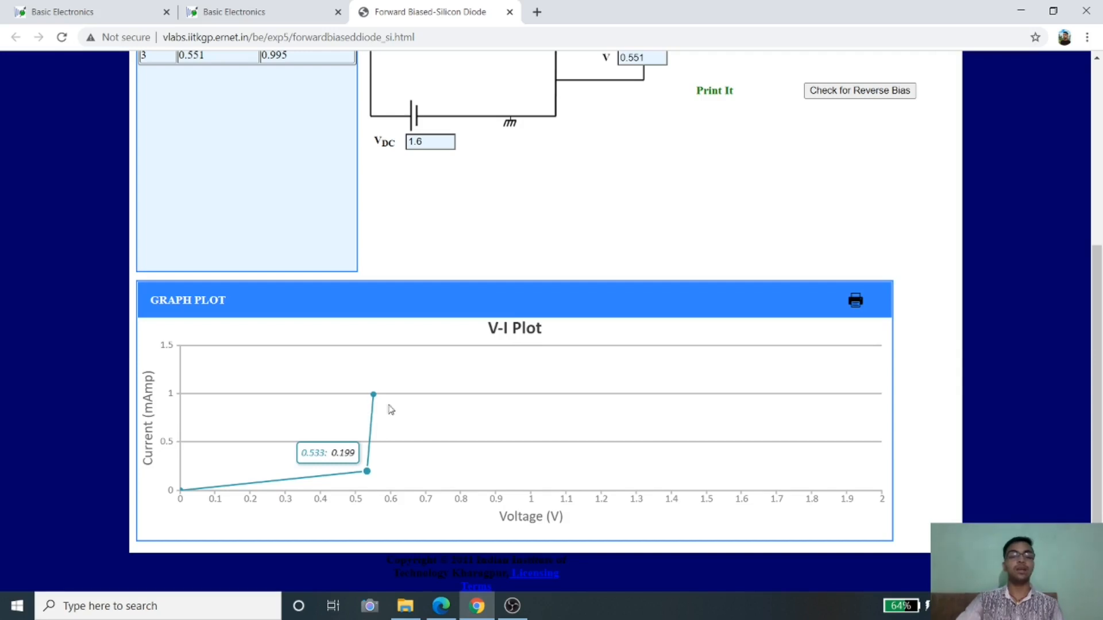
scroll(685, 329, up, 5)
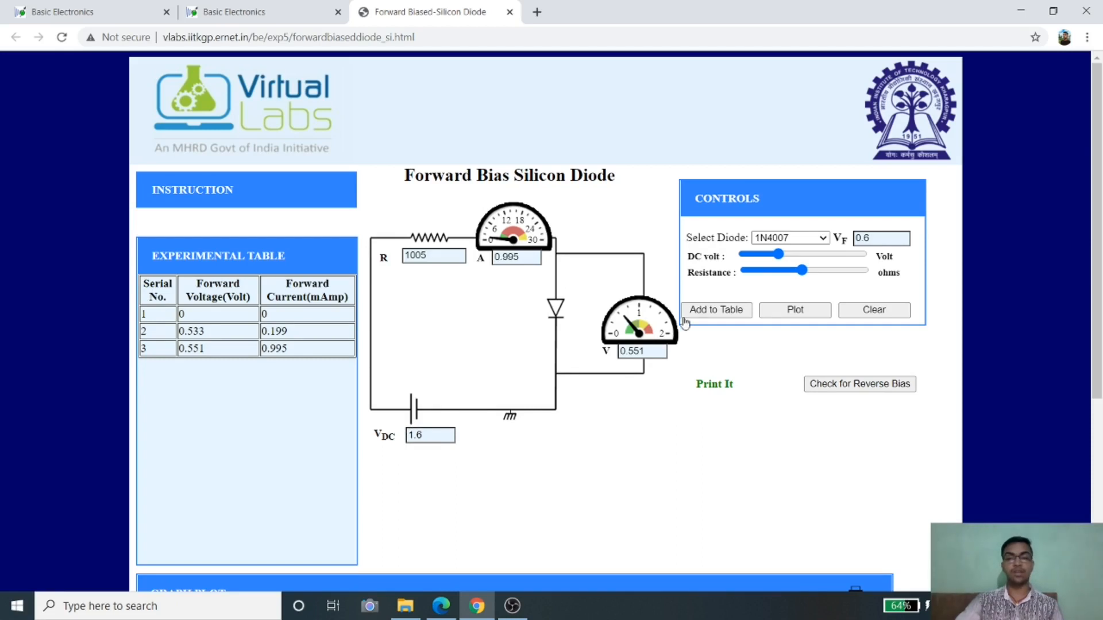
scroll(616, 395, down, 3)
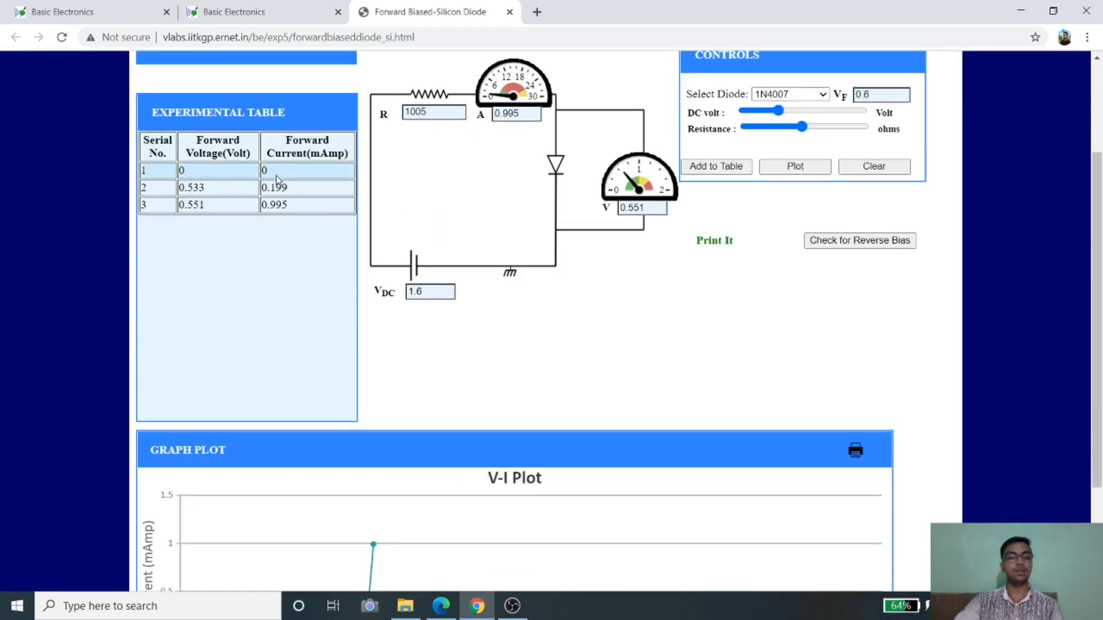
scroll(427, 470, down, 3)
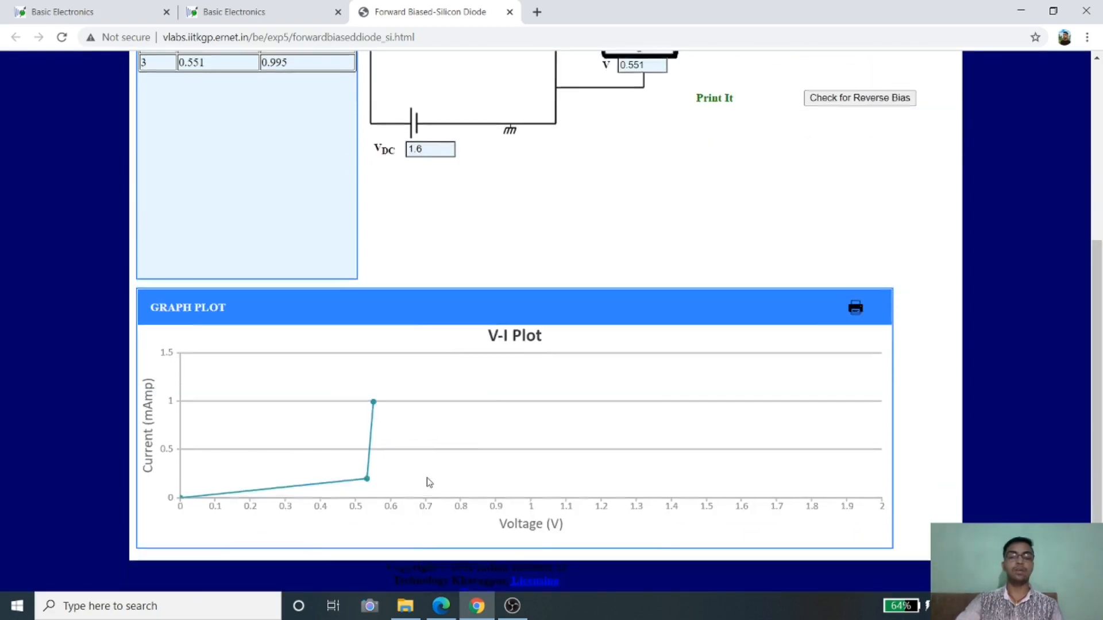
Add a reading at a 2 V DC supply to the experimental table and replot the V-I graph.
scroll(402, 506, up, 6)
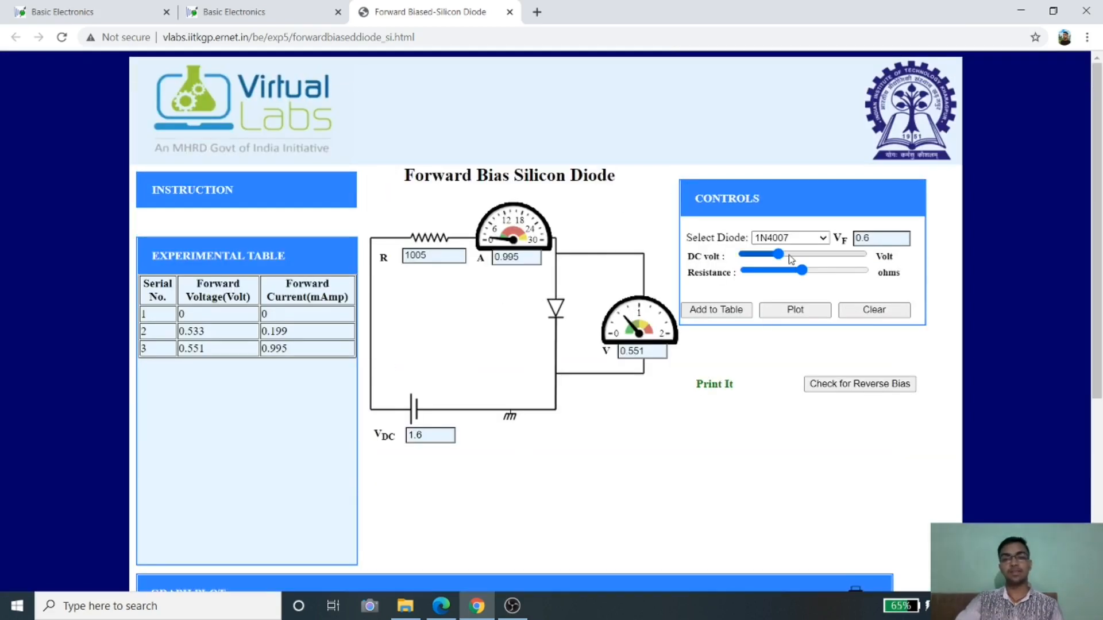
click(789, 255)
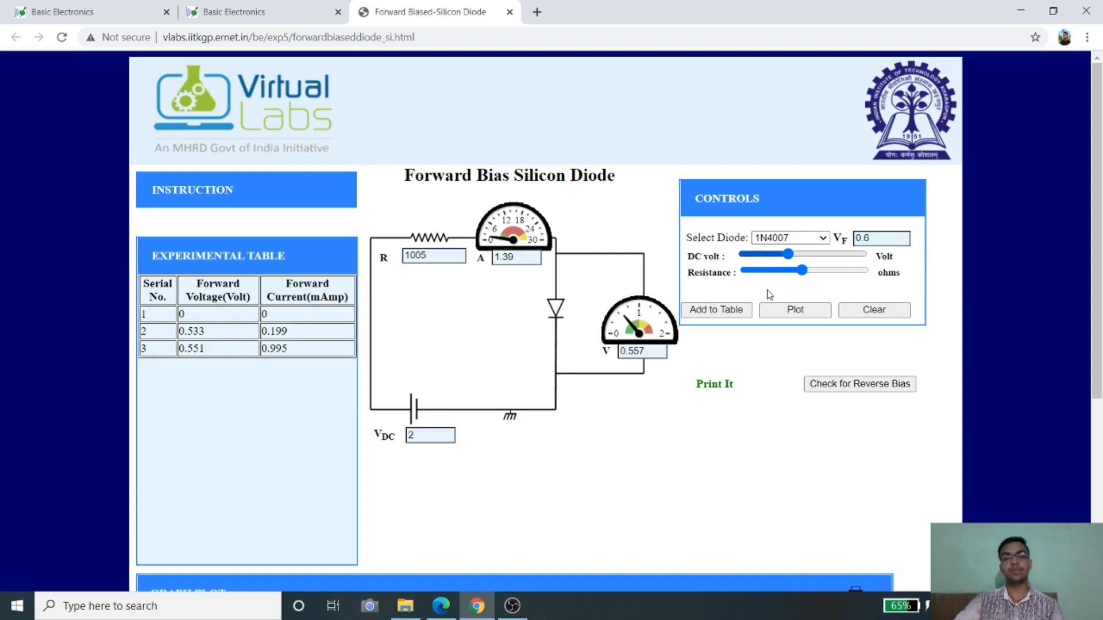
click(737, 315)
click(784, 316)
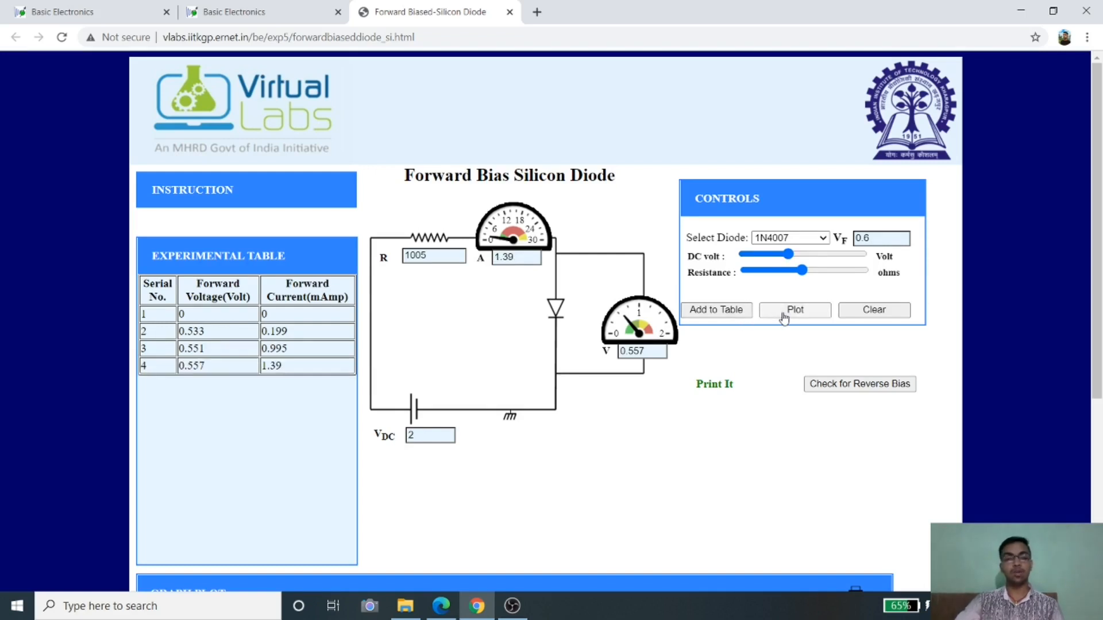
scroll(783, 316, down, 5)
Raise the DC supply to 2.8 V, record the reading in the experimental table and update the V-I plot.
scroll(572, 306, up, 4)
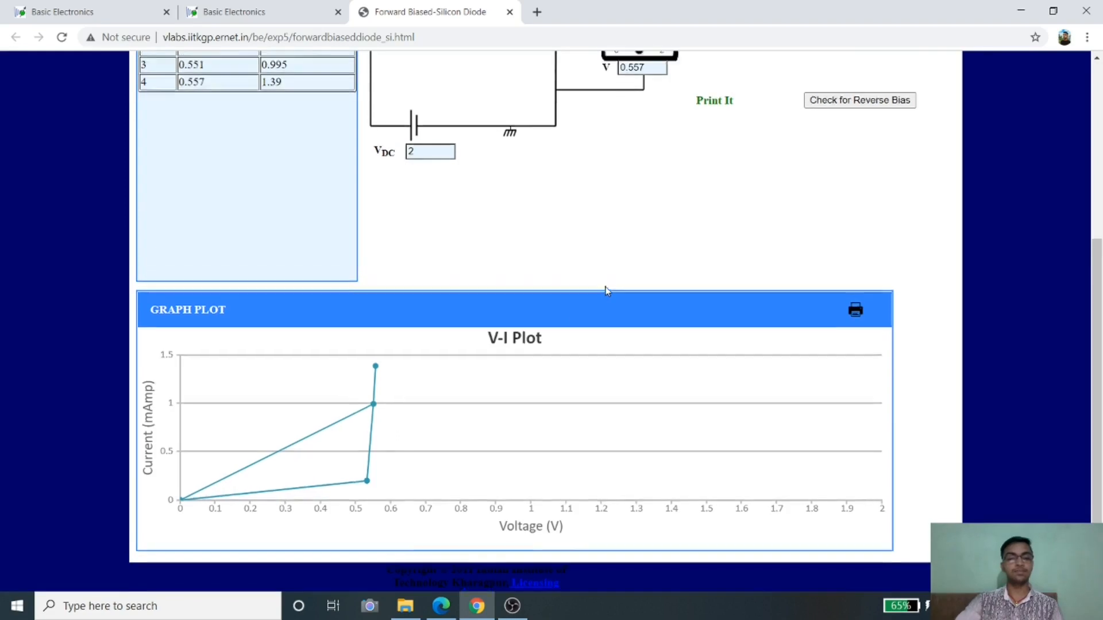
click(809, 177)
click(720, 237)
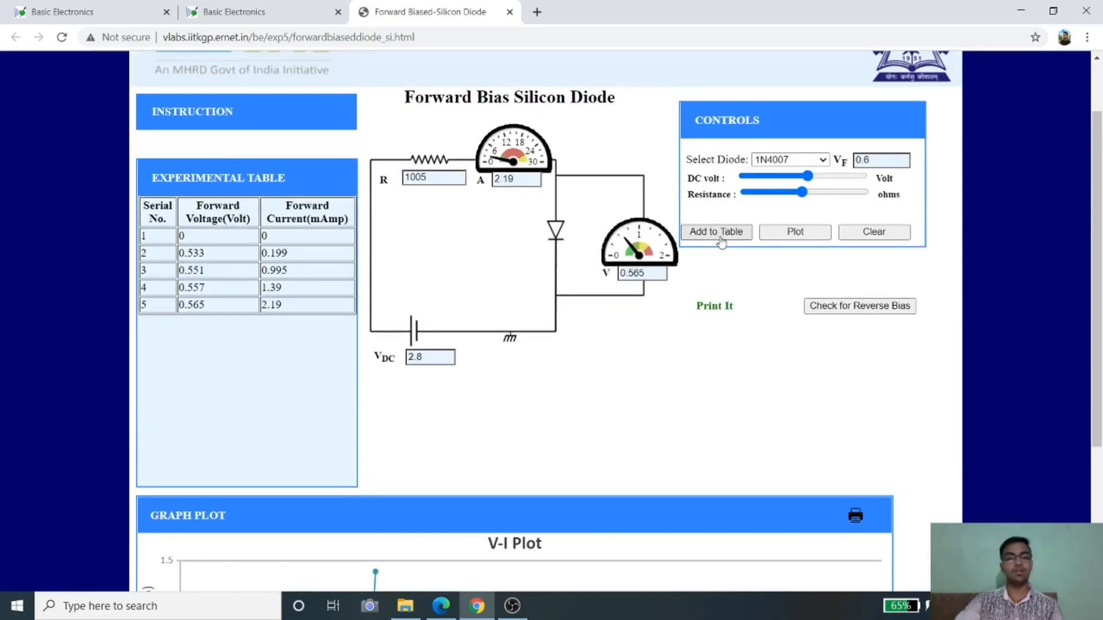
click(790, 236)
scroll(790, 238, down, 4)
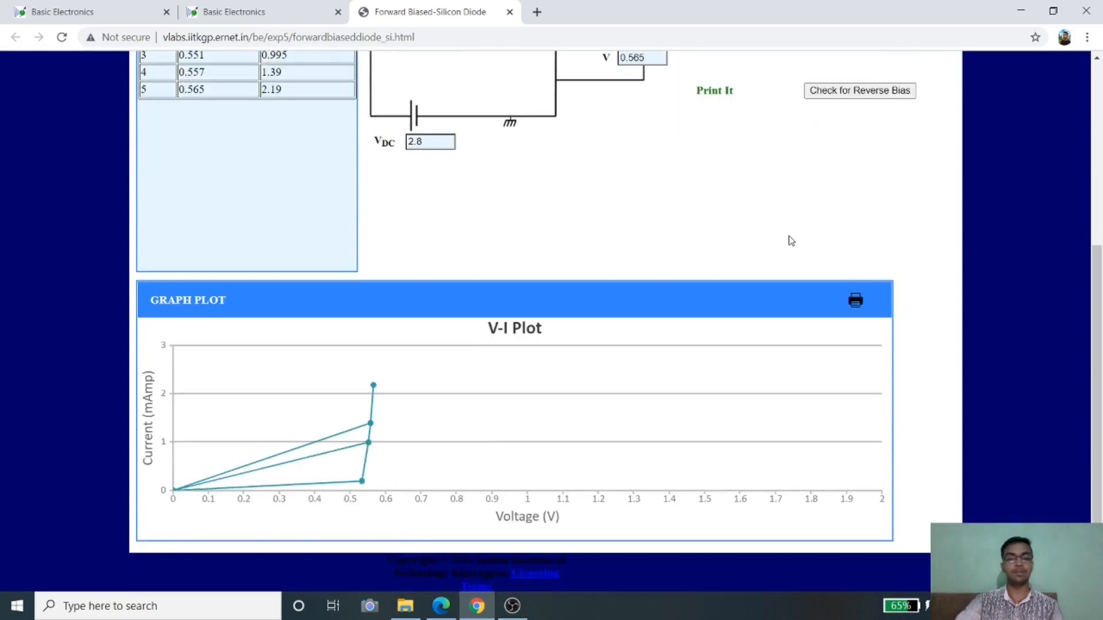
Record the reading at a 3.6 V DC supply, replot the V-I graph and inspect its points.
scroll(612, 352, up, 1)
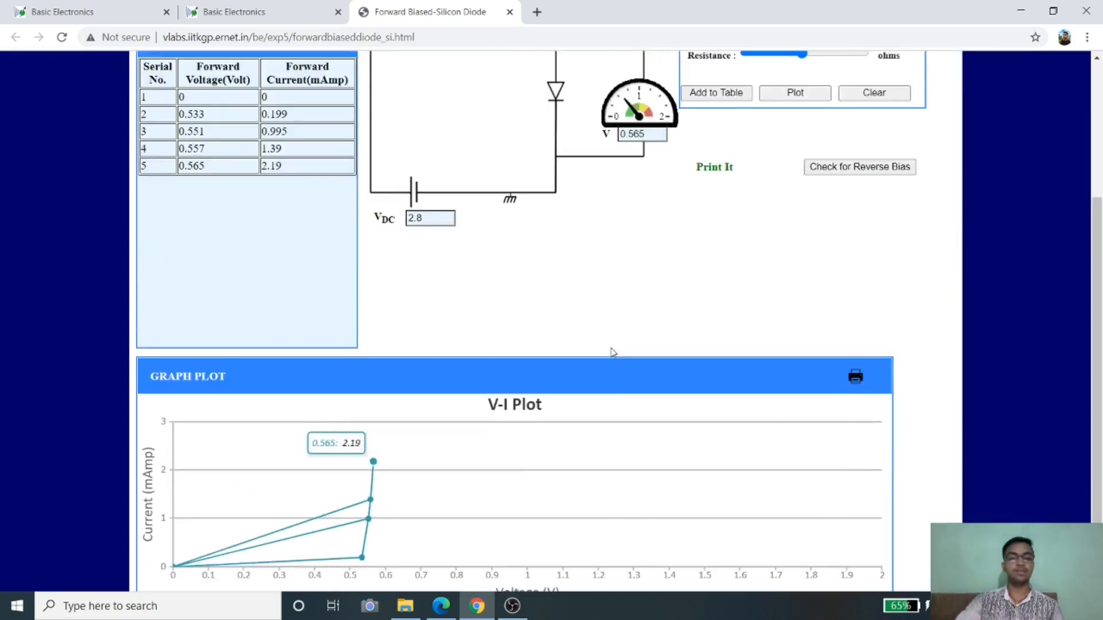
scroll(612, 352, up, 2)
drag(820, 180, 829, 178)
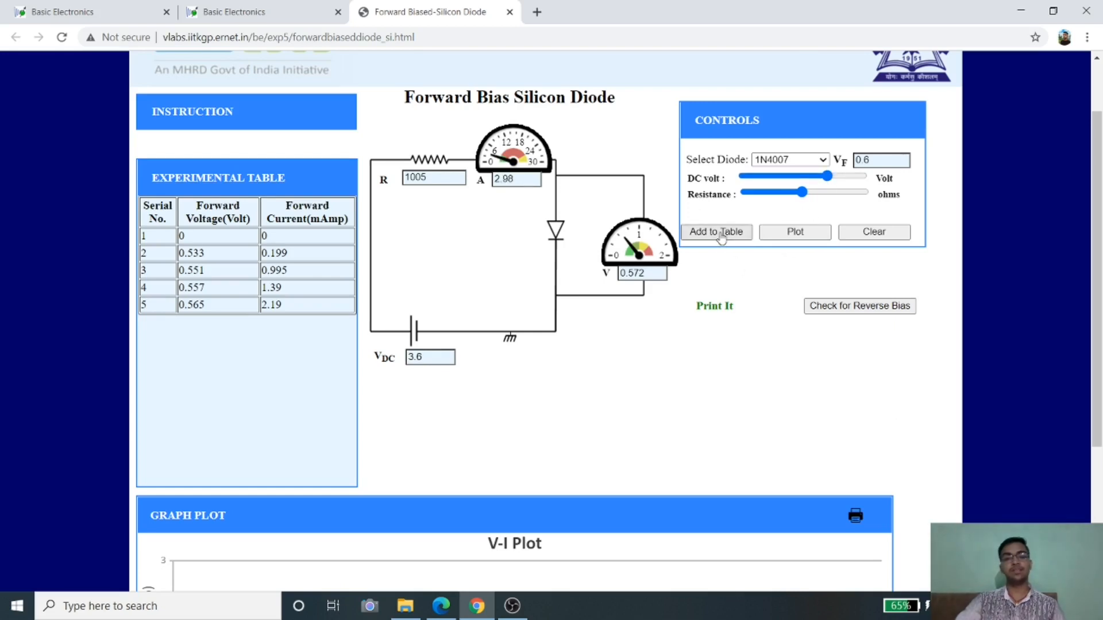
click(720, 235)
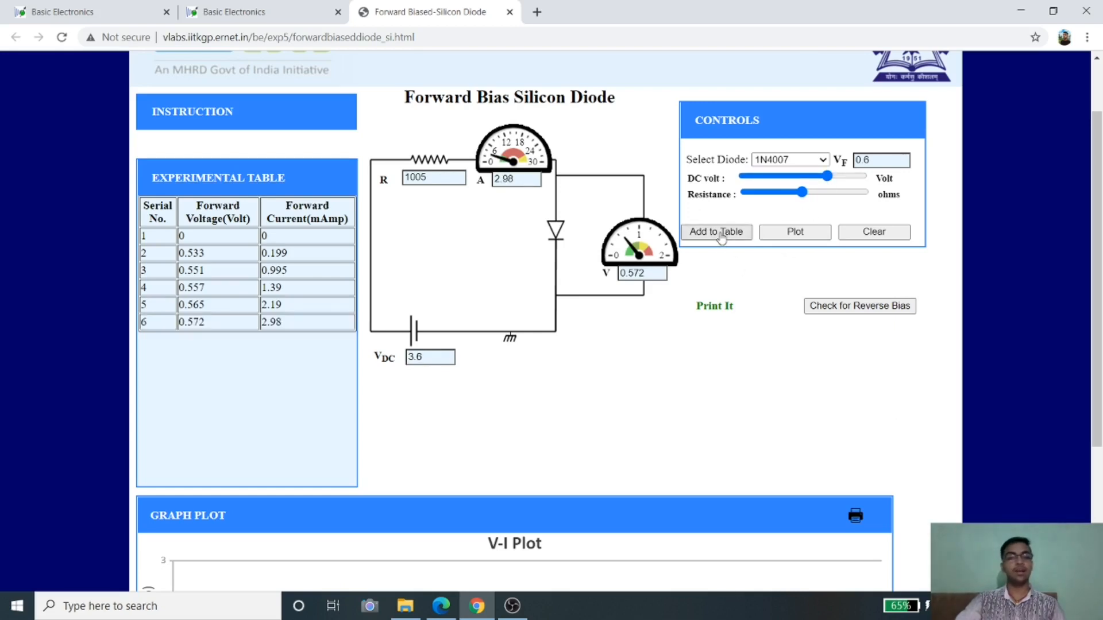
click(795, 232)
scroll(780, 263, down, 3)
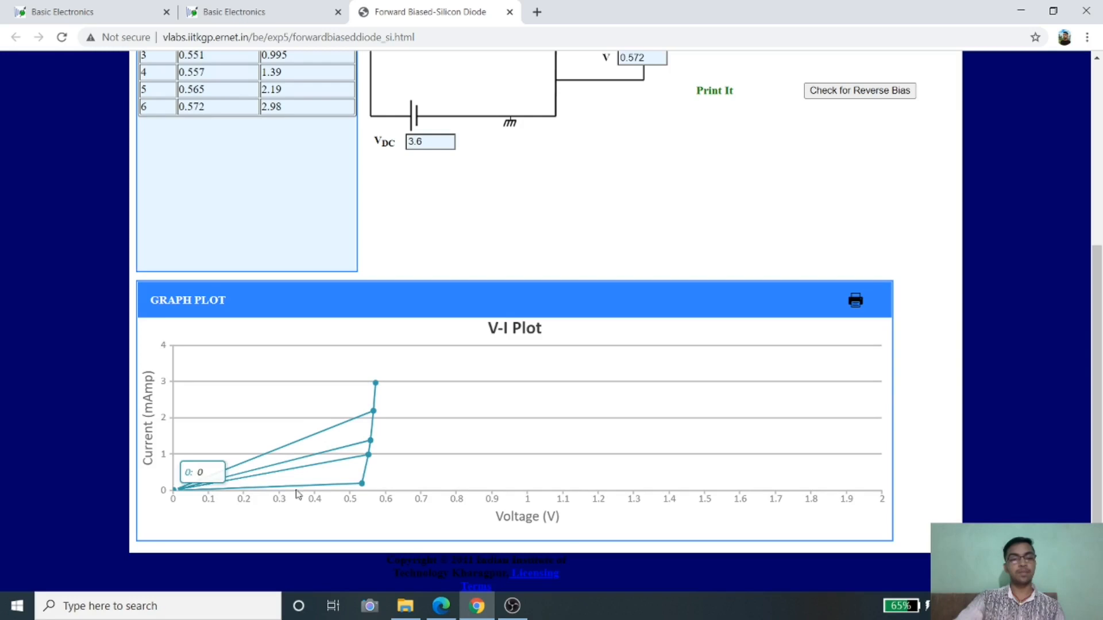
mouse_move(362, 486)
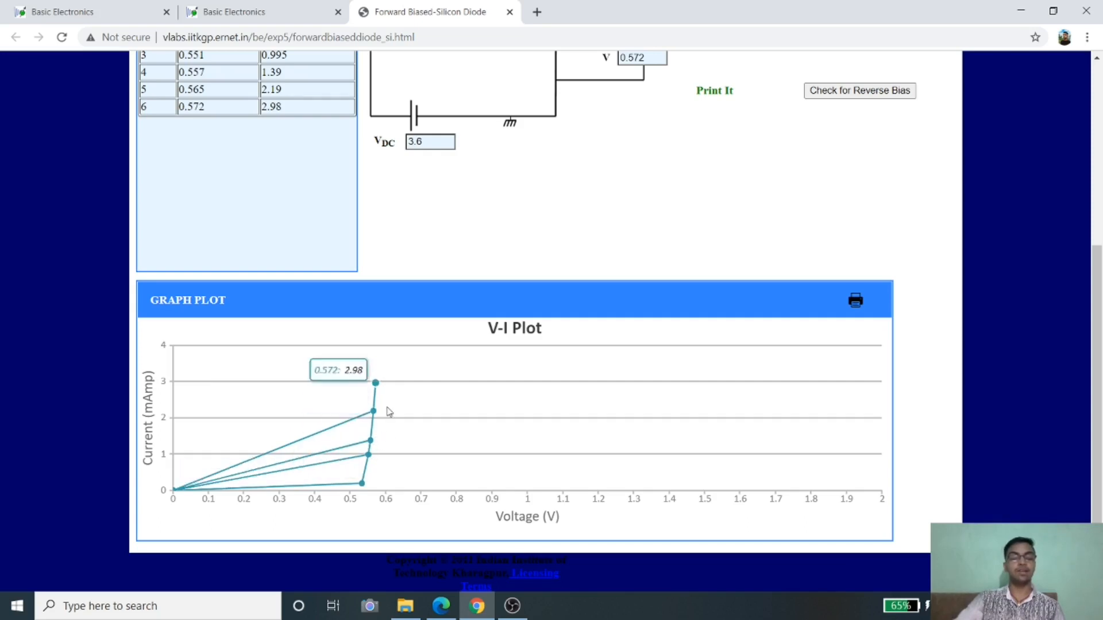
Set the DC supply to 4.3 V, add the reading to the experimental table and refresh the V-I plot.
scroll(389, 412, up, 5)
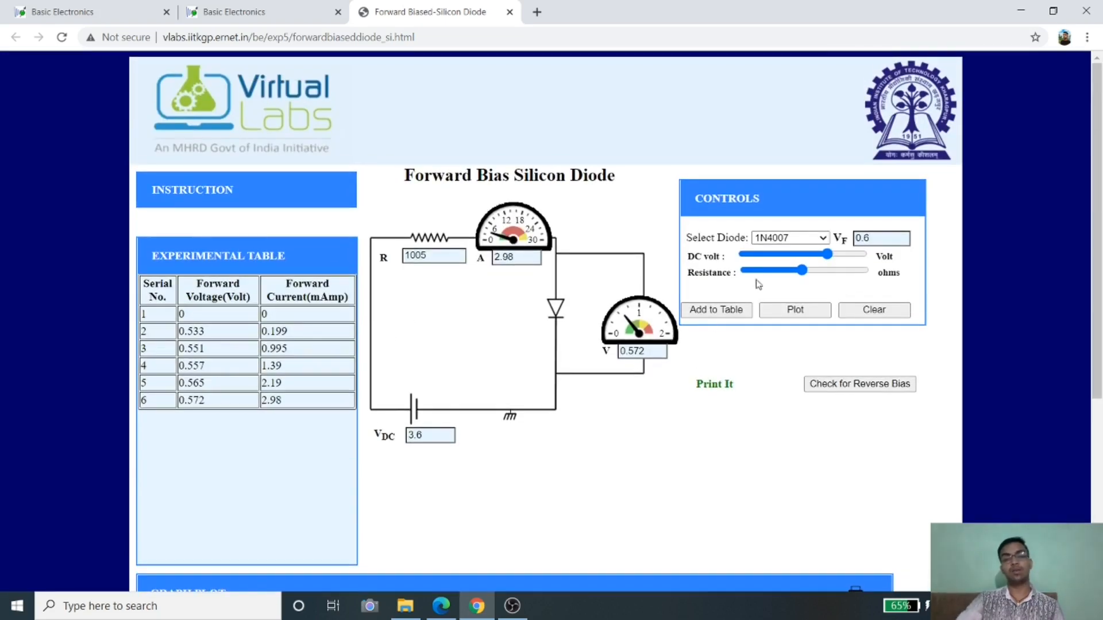
drag(827, 255, 848, 256)
click(714, 315)
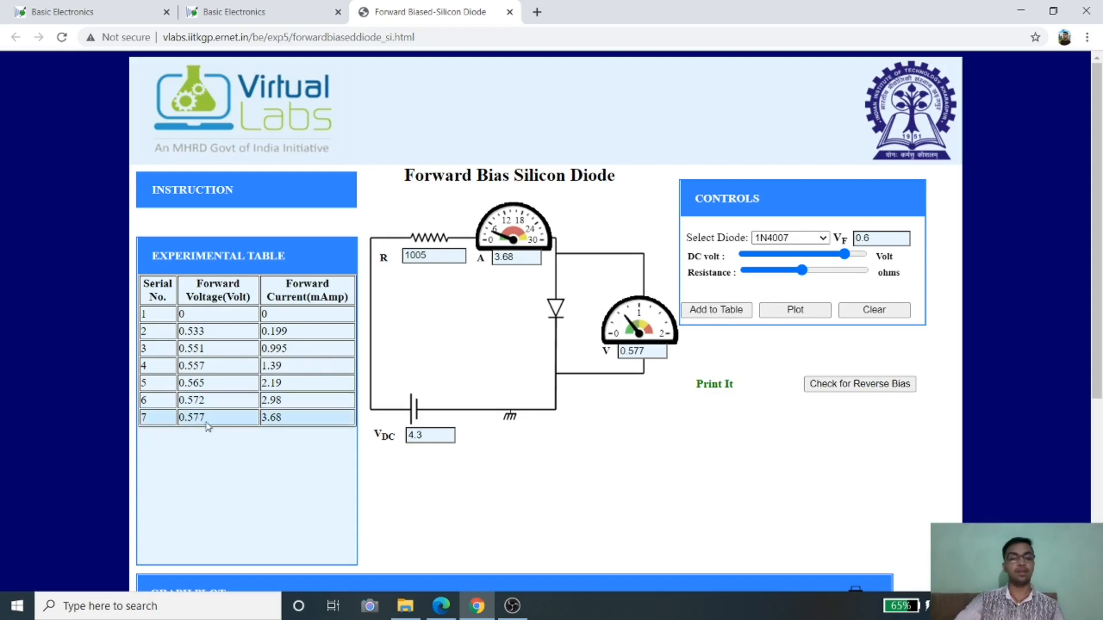
click(784, 314)
scroll(787, 319, down, 5)
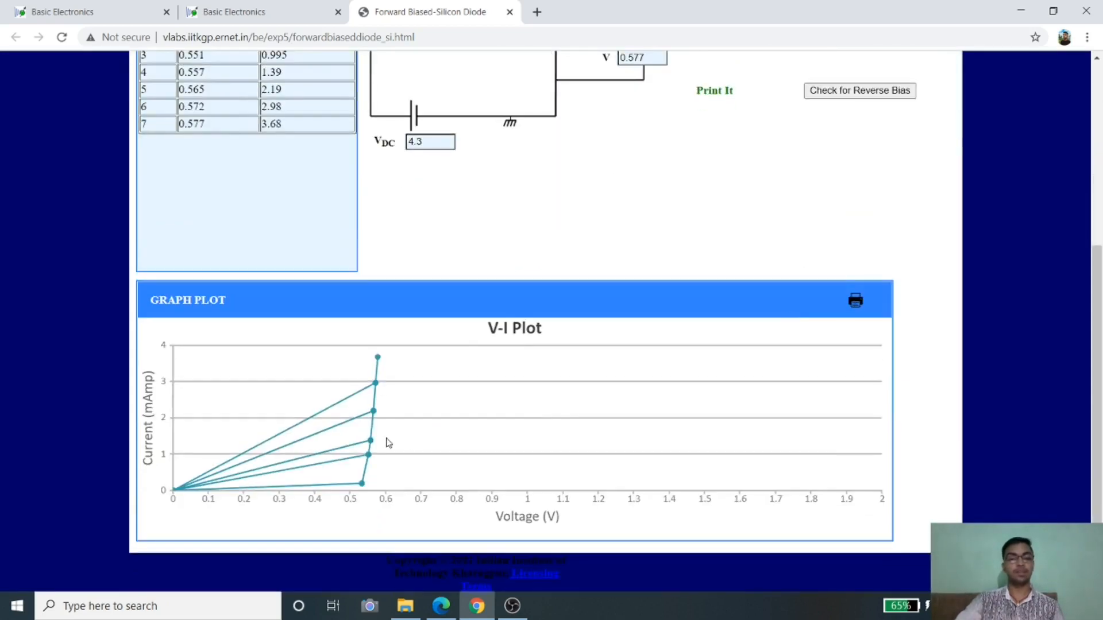
Raise the DC supply to 5 V, add the reading to the experimental table and plot it on the V-I graph.
scroll(494, 426, up, 2)
scroll(494, 426, up, 3)
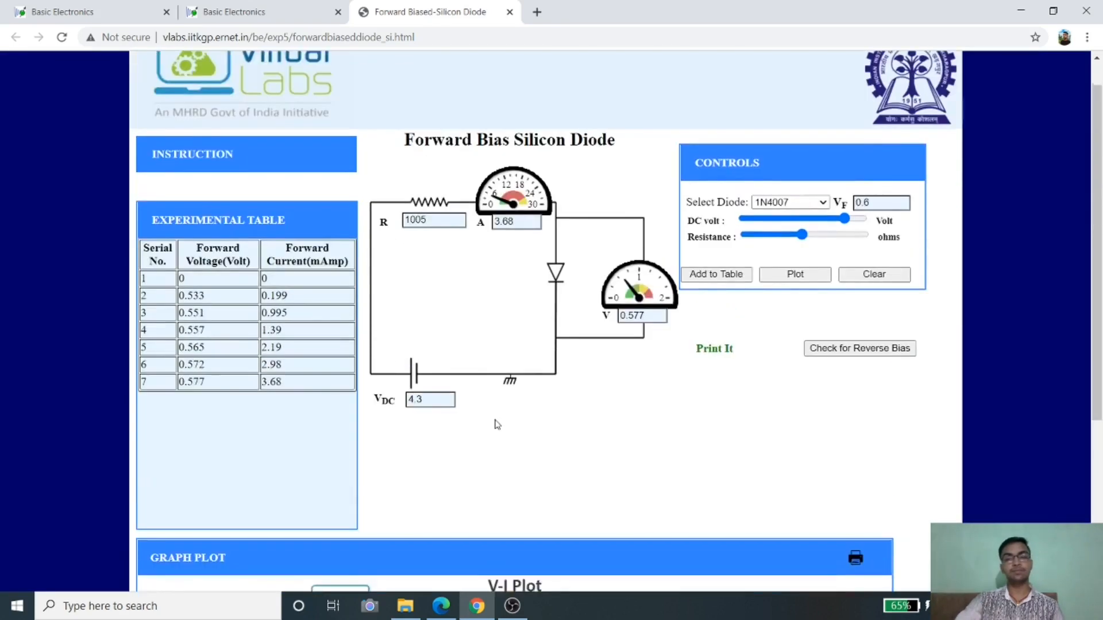
drag(852, 251, 856, 250)
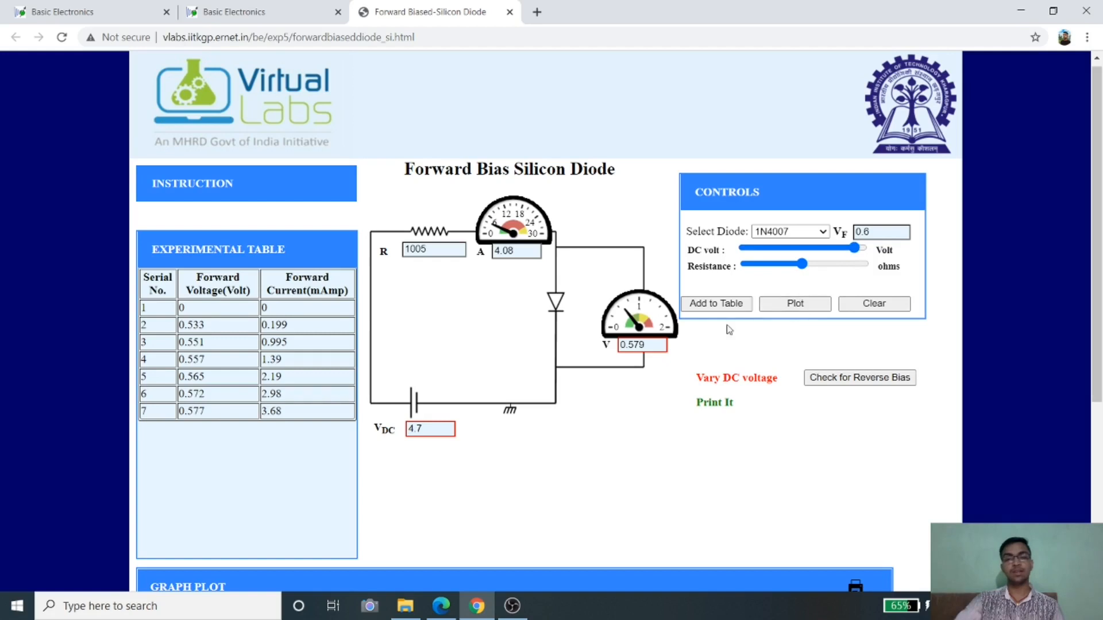
drag(857, 251, 879, 252)
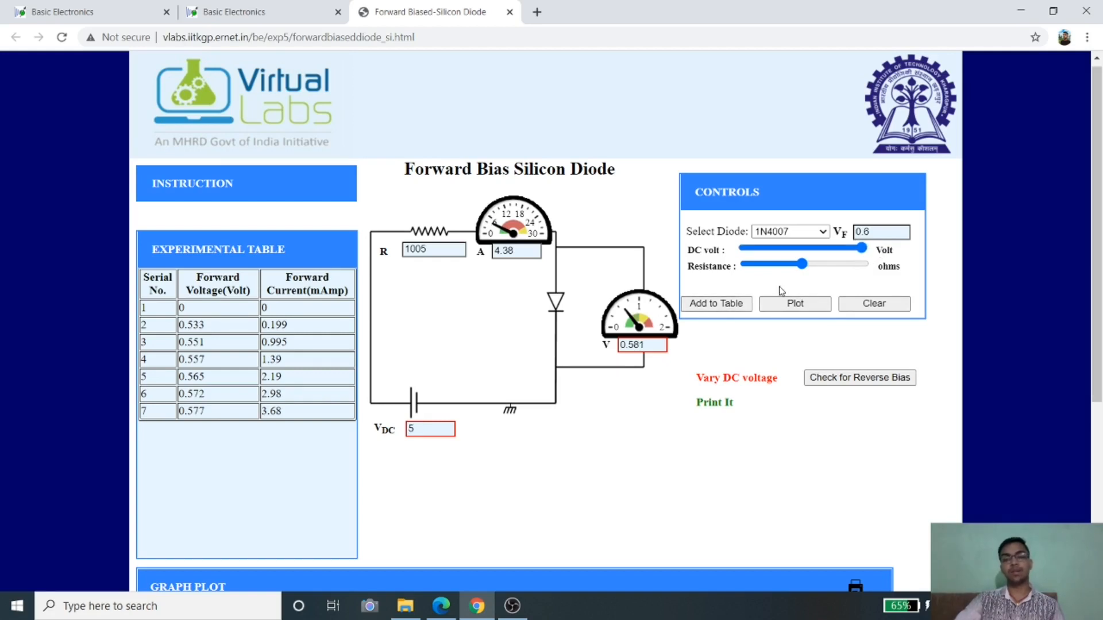
click(724, 308)
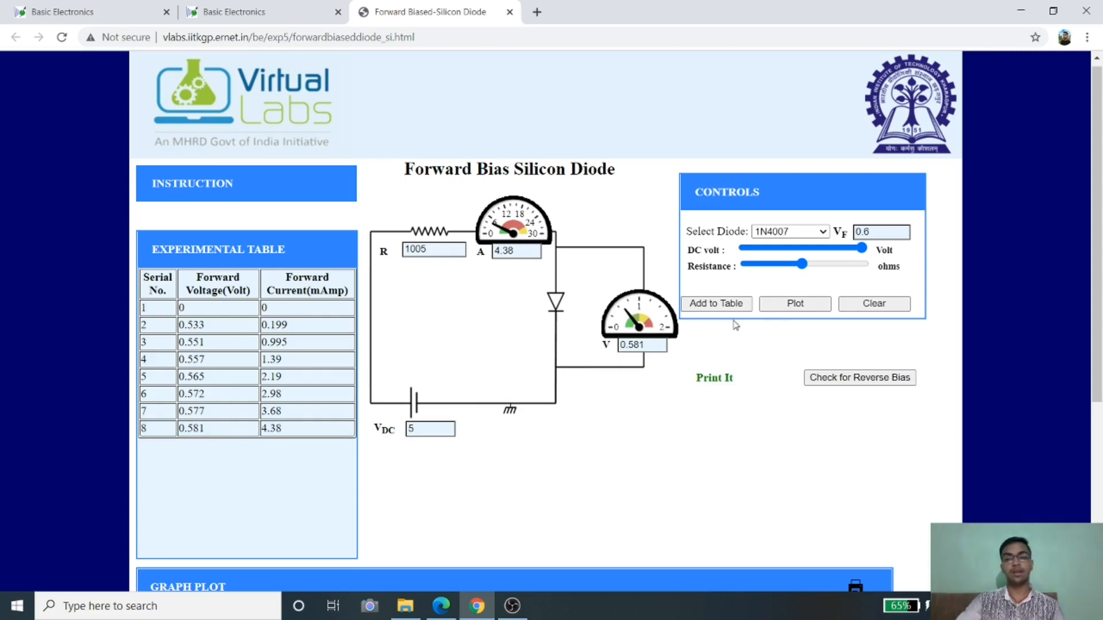
click(779, 304)
scroll(779, 310, down, 5)
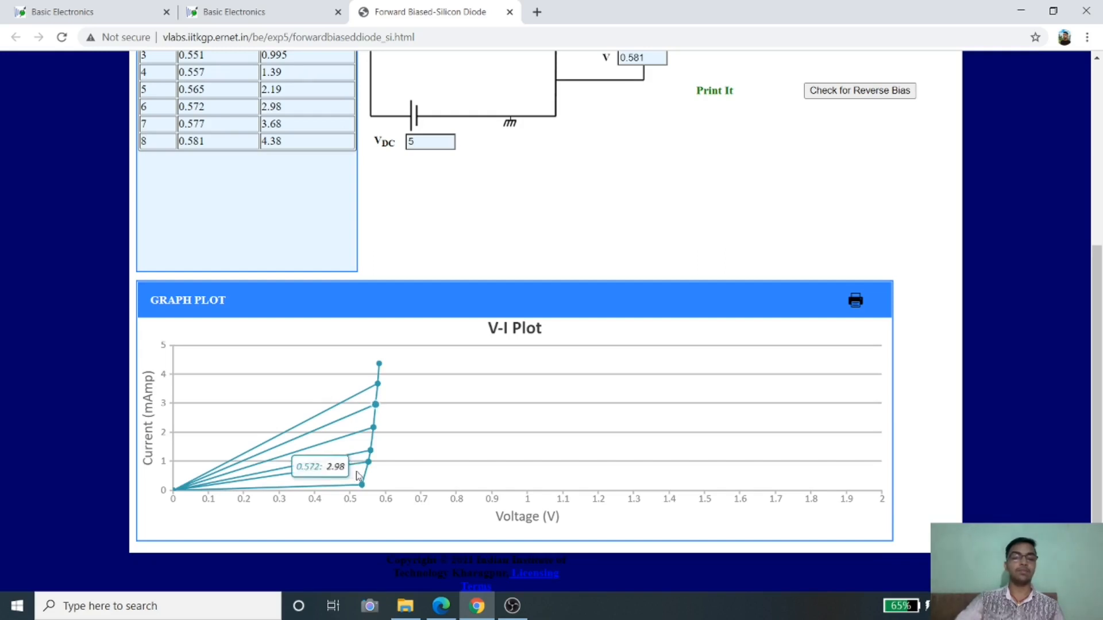
Compare the recorded forward voltage and current readings in the experimental table with the points of the V-I plot.
scroll(416, 406, up, 1)
scroll(416, 406, up, 2)
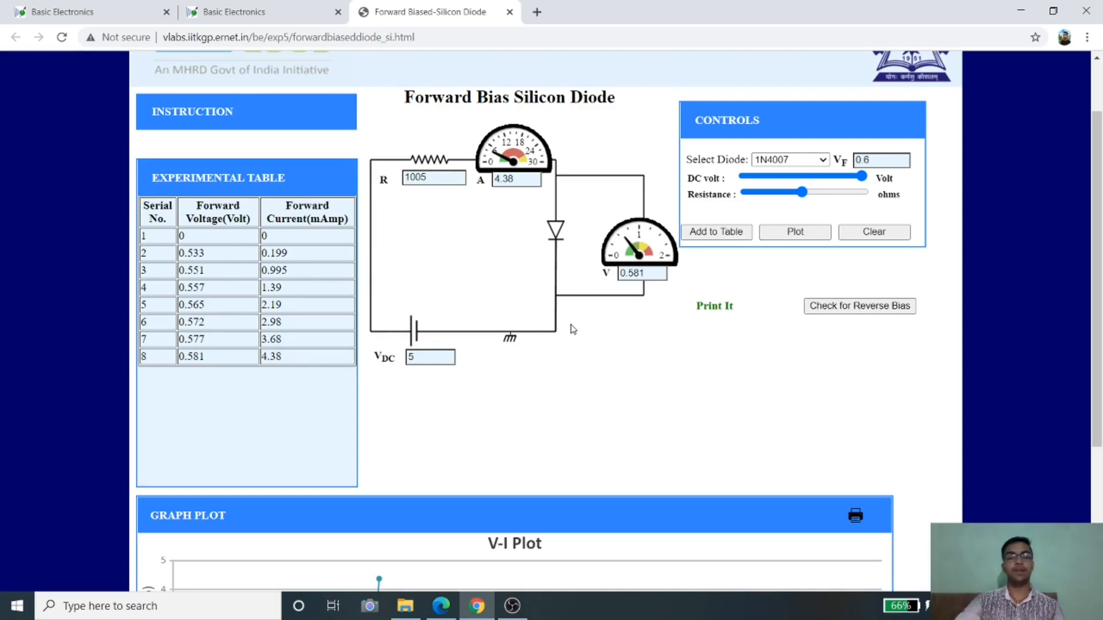
scroll(575, 330, down, 4)
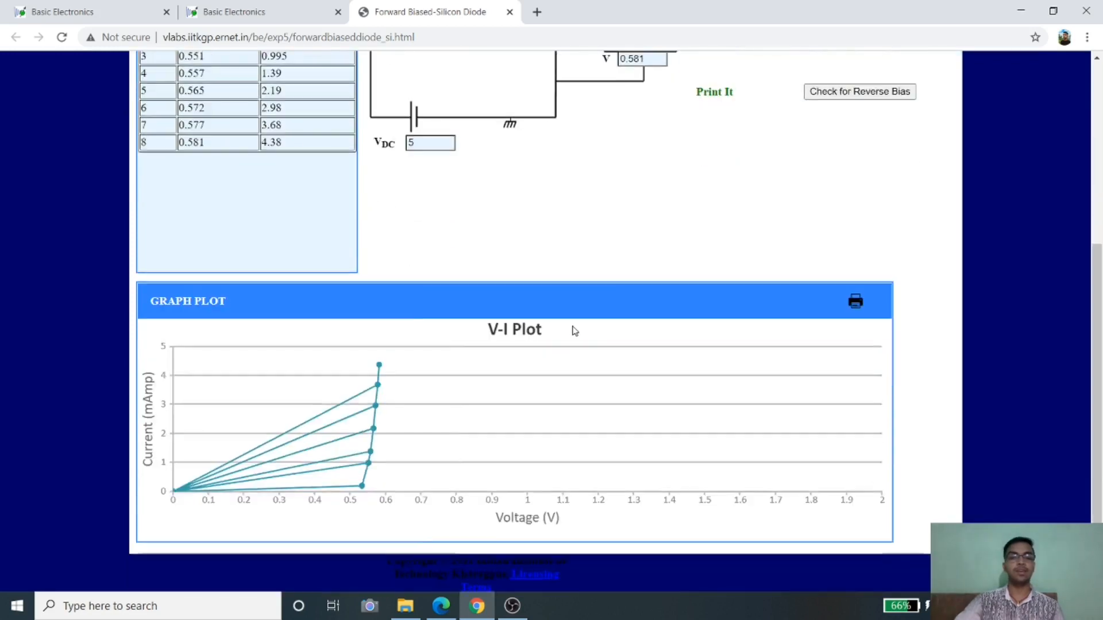
scroll(574, 329, up, 5)
scroll(574, 329, down, 4)
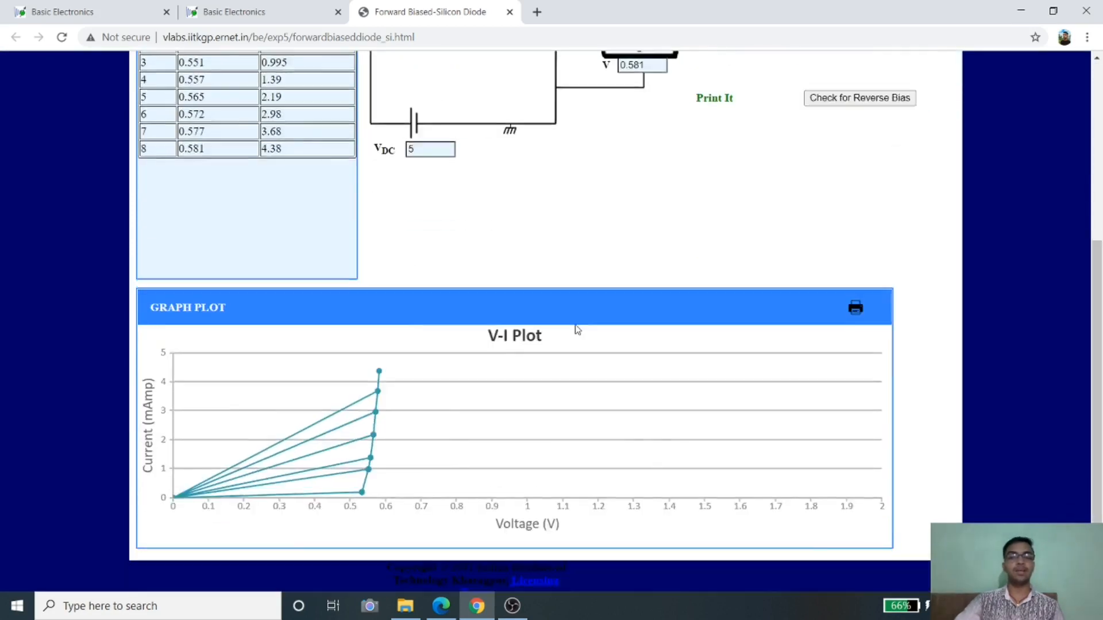
scroll(574, 329, up, 4)
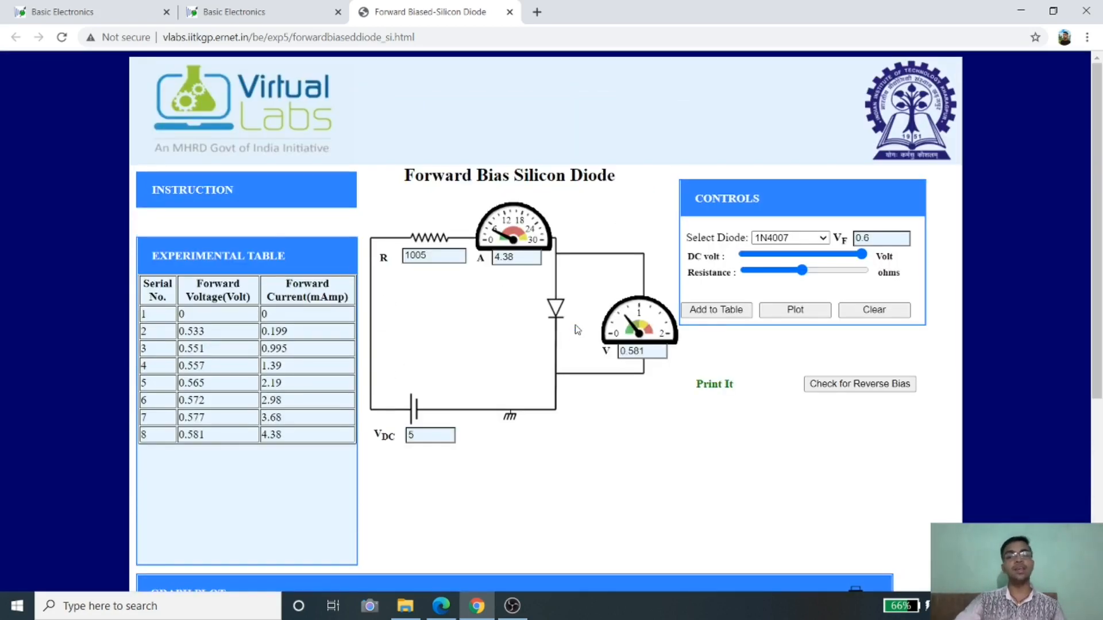
scroll(578, 329, down, 4)
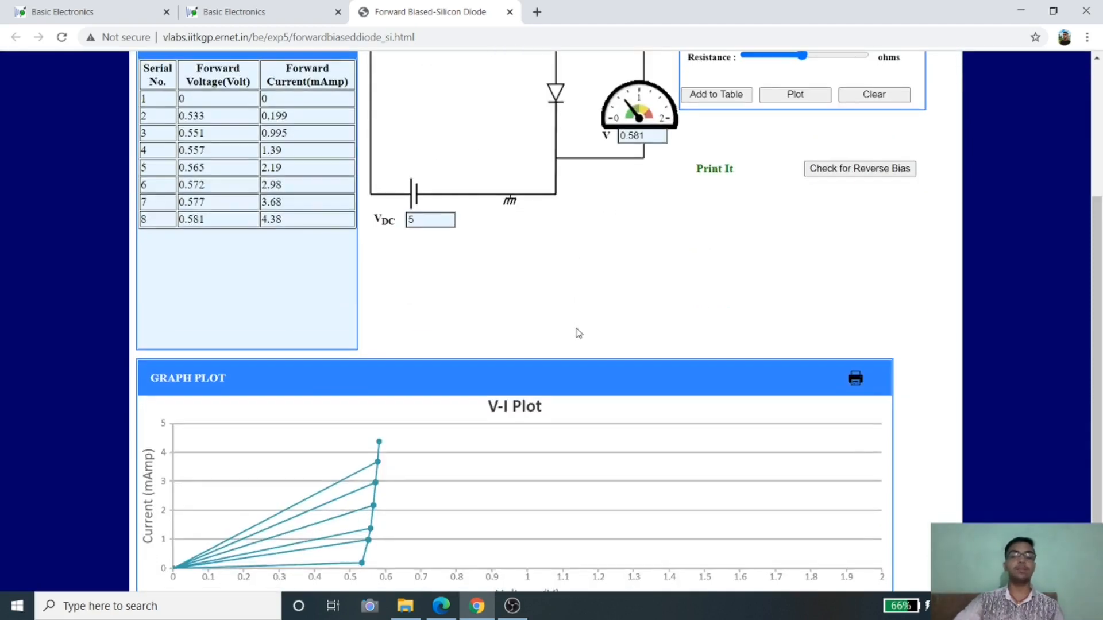
scroll(579, 333, down, 2)
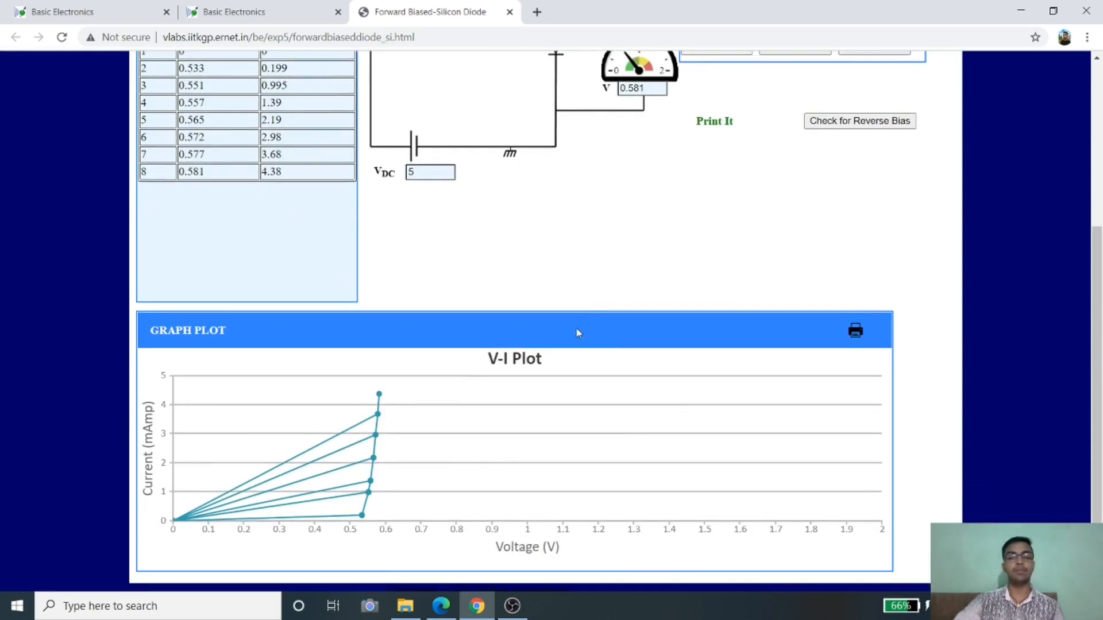
scroll(578, 333, up, 5)
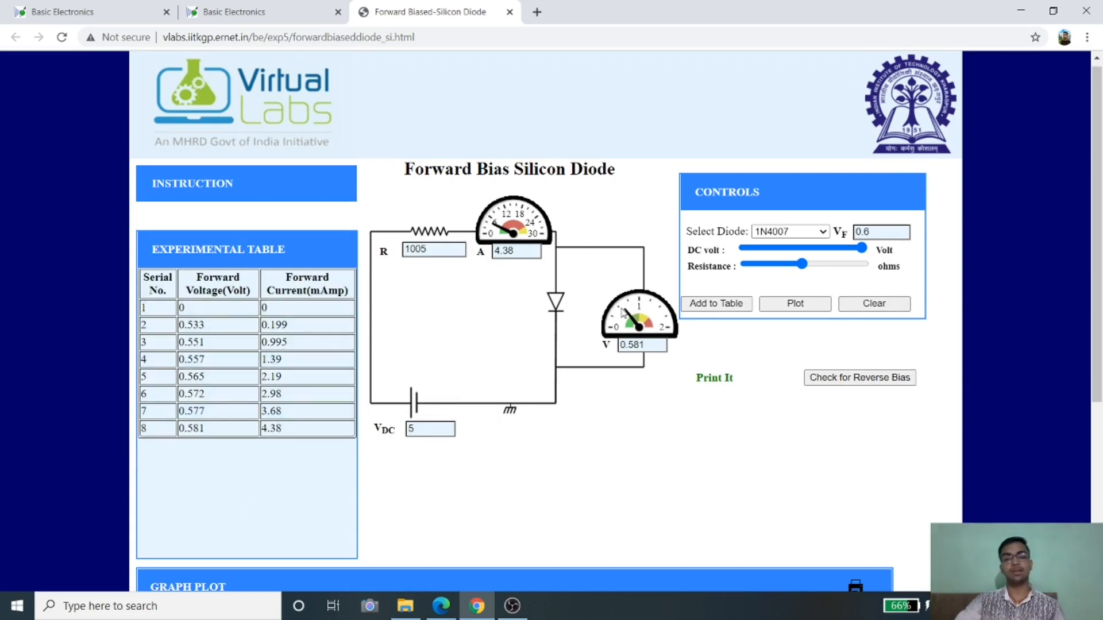
scroll(626, 313, down, 5)
scroll(668, 343, up, 5)
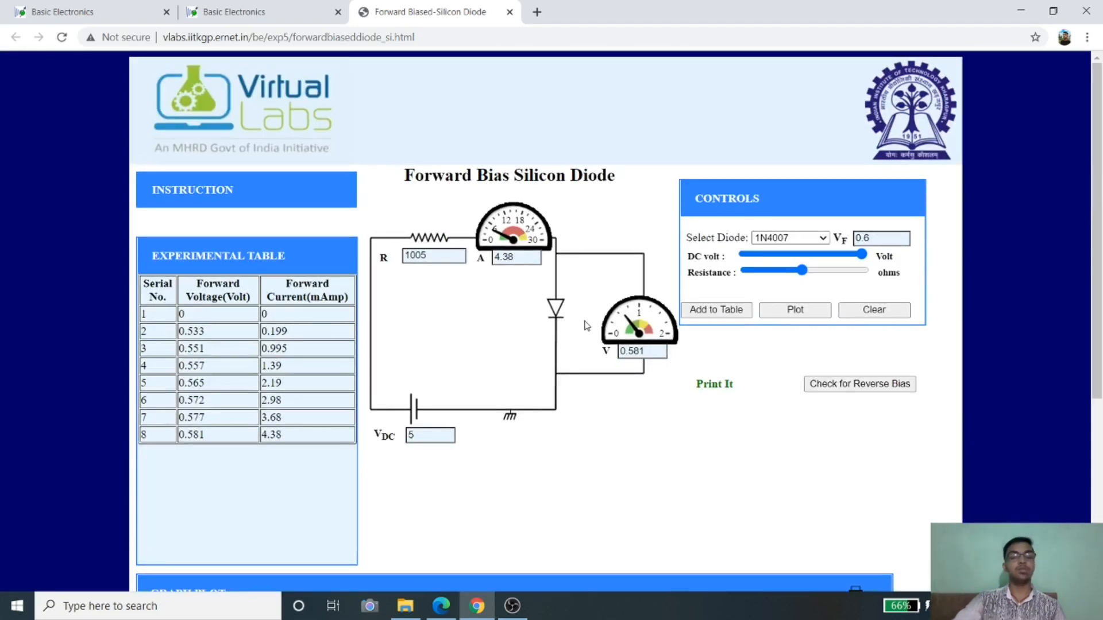
scroll(550, 356, down, 5)
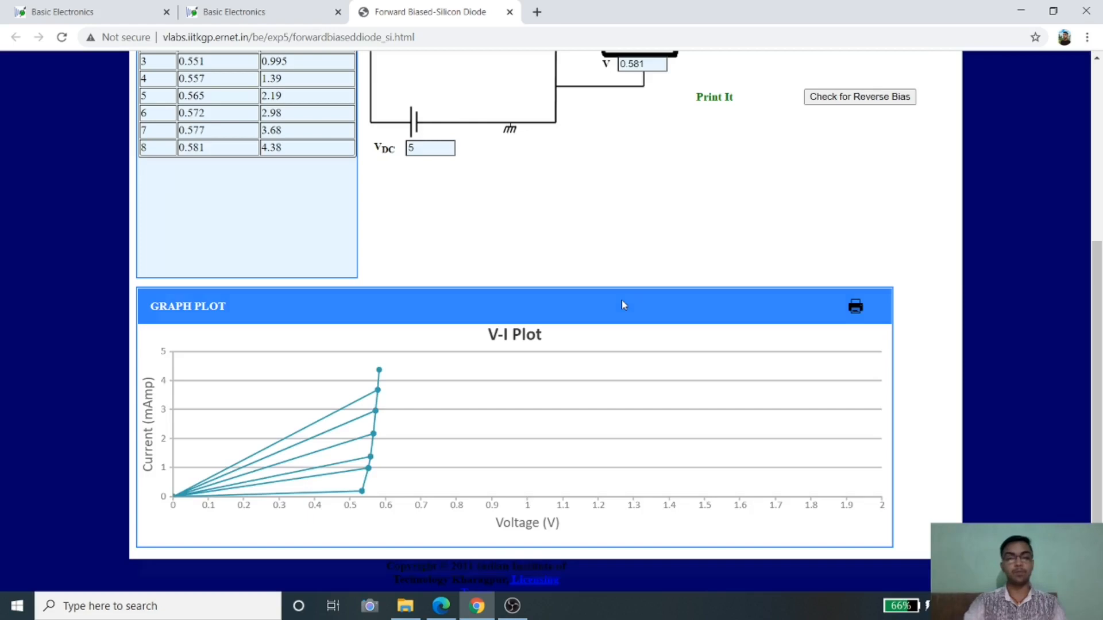
Start printing the experiment page with Save as PDF as the destination and all pages included.
key(ctrl+p)
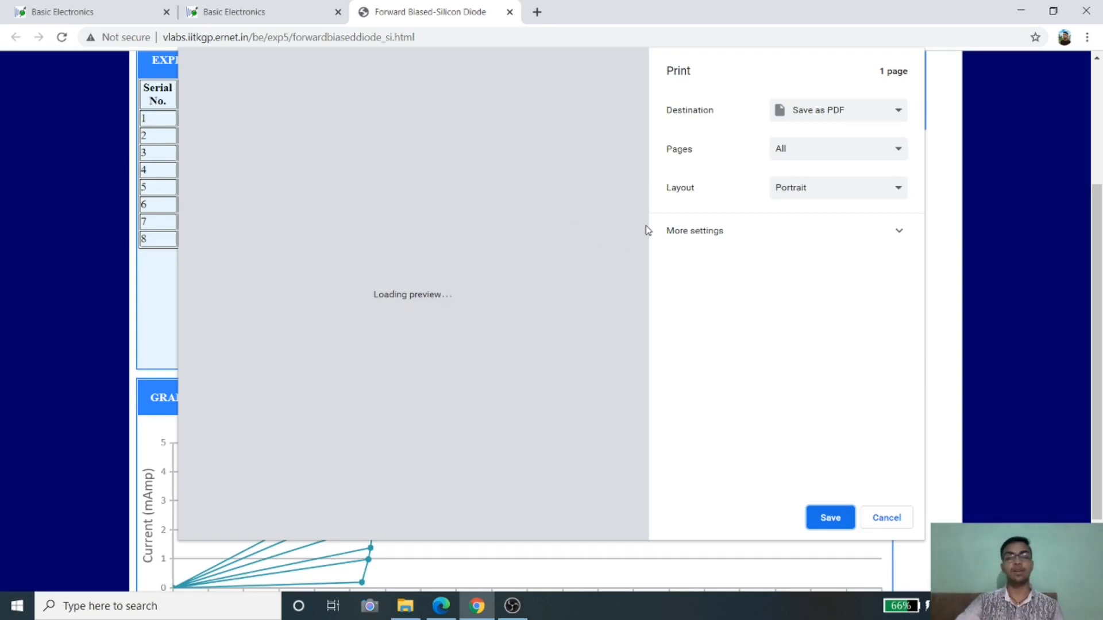
click(897, 118)
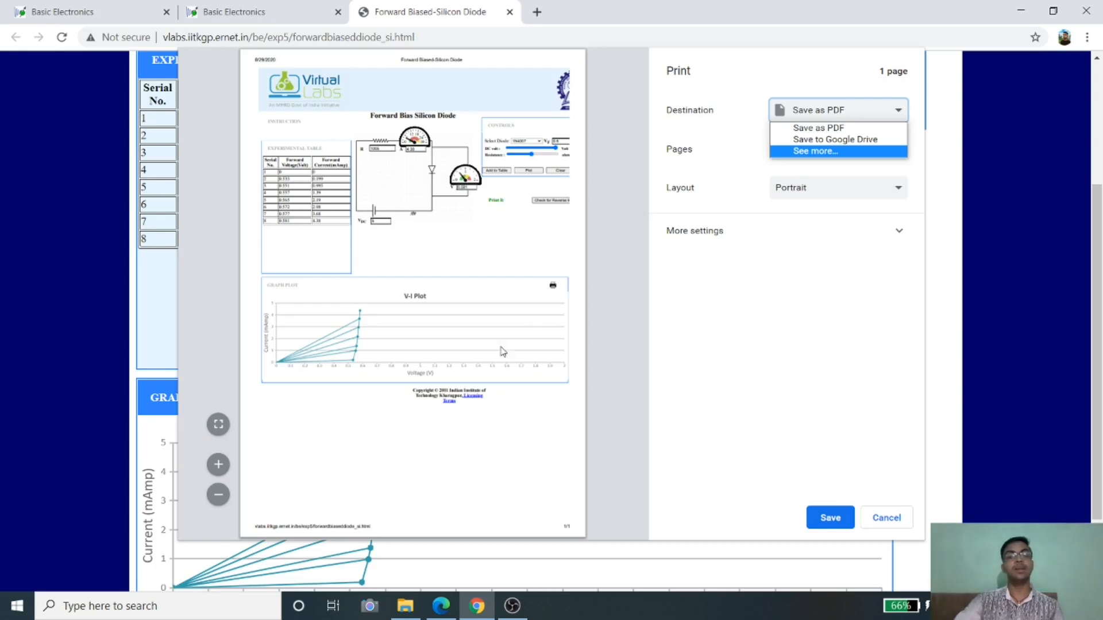
click(844, 129)
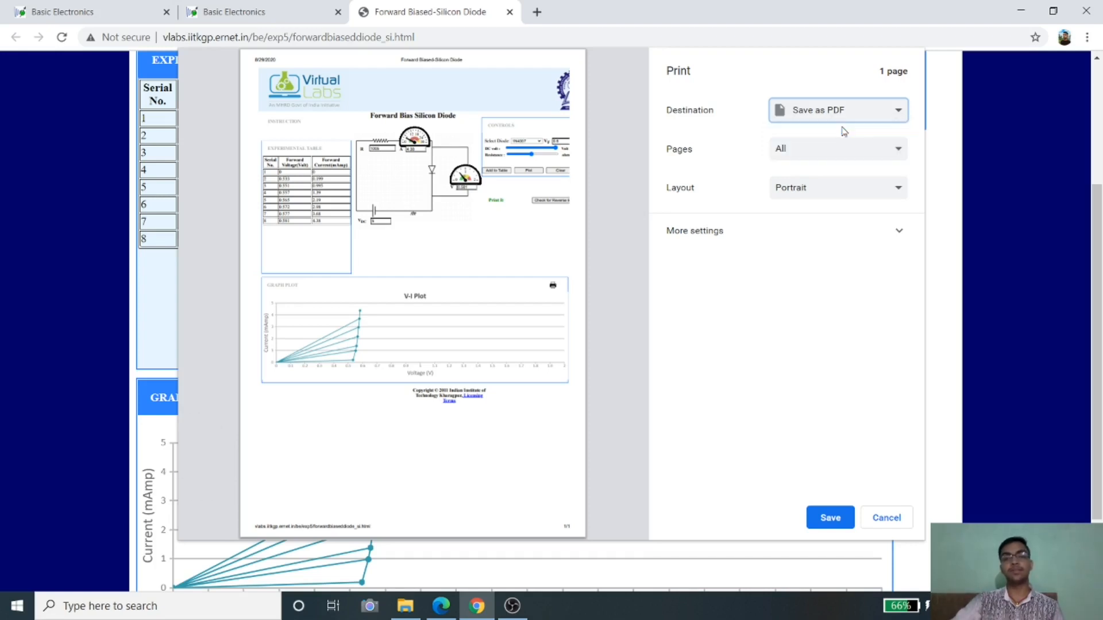
click(889, 151)
click(879, 153)
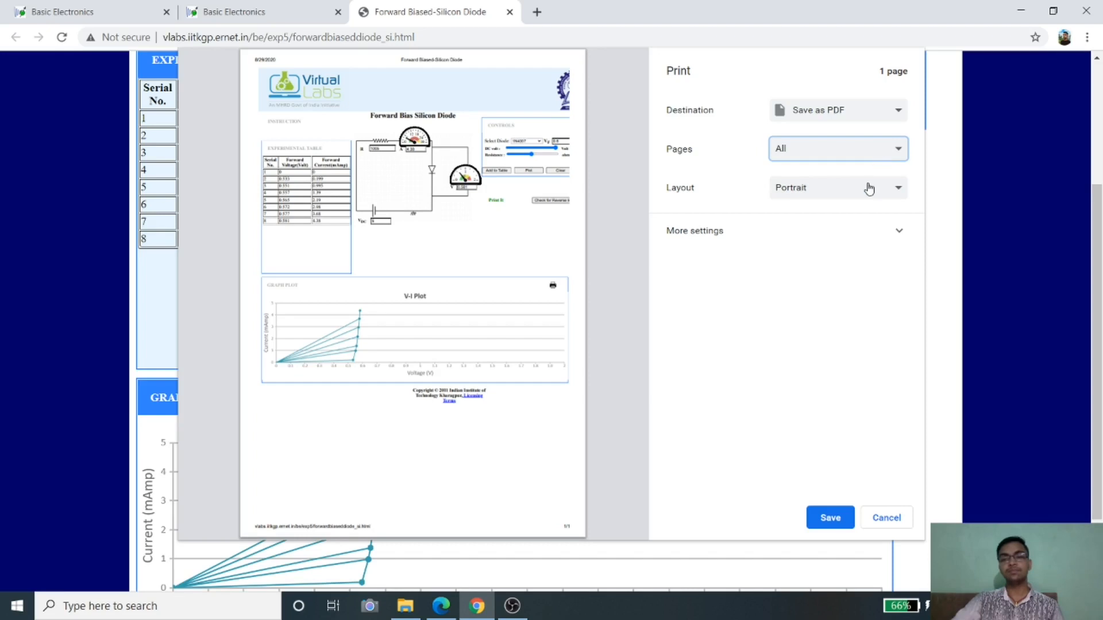
Preview the printout in landscape layout and return the layout to portrait.
click(894, 187)
click(881, 218)
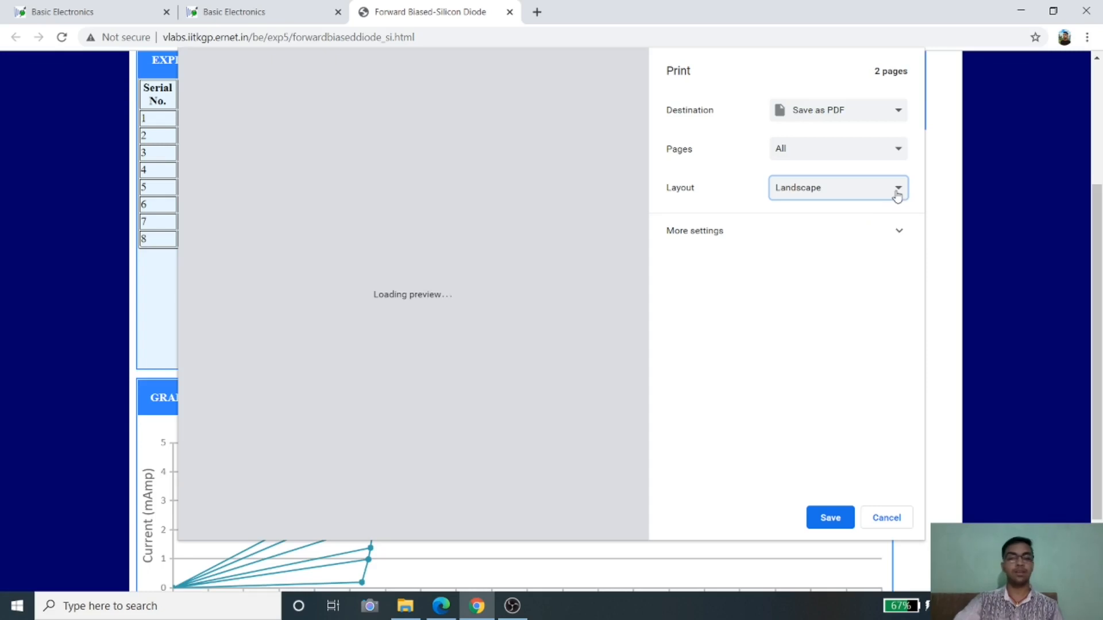
click(896, 194)
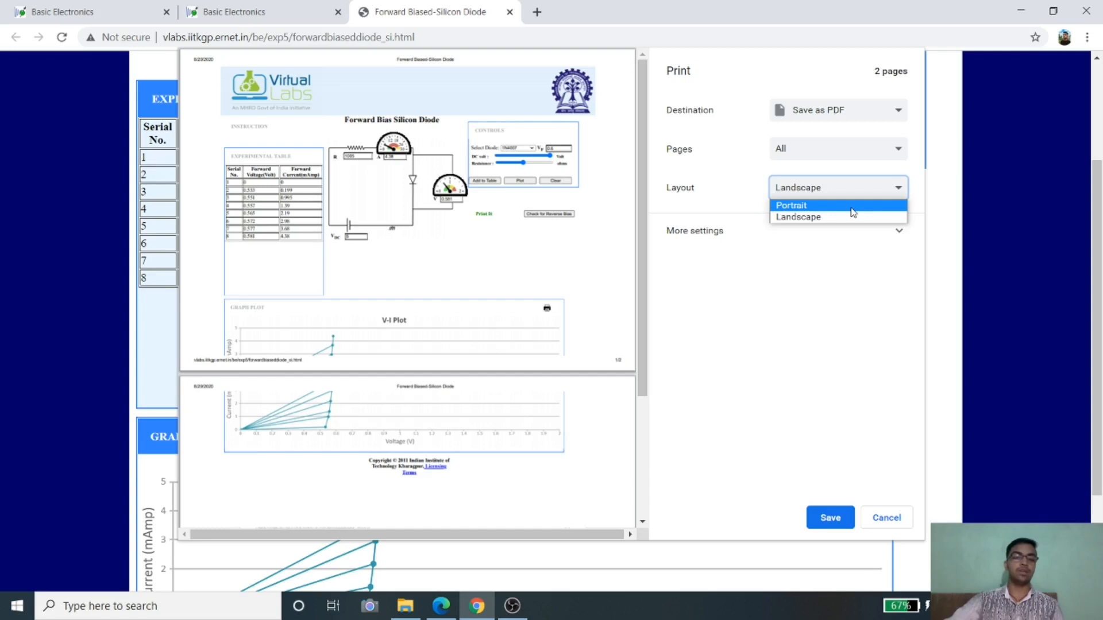
click(852, 207)
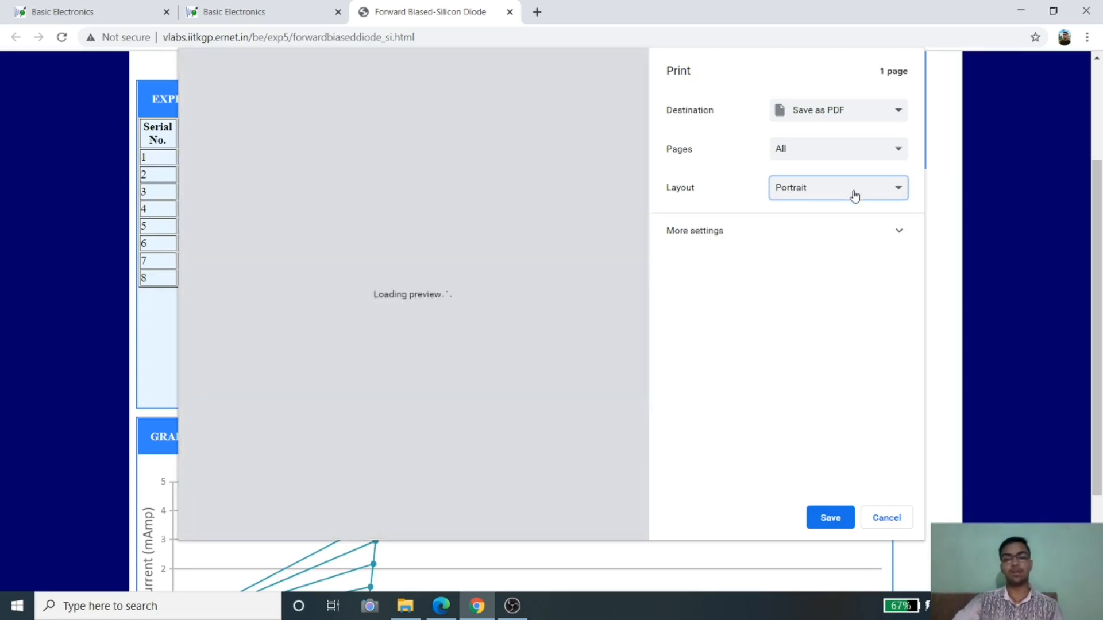
Save the printout to the Desktop as a PDF file named Forward Biased-Silicon Diode.
click(827, 520)
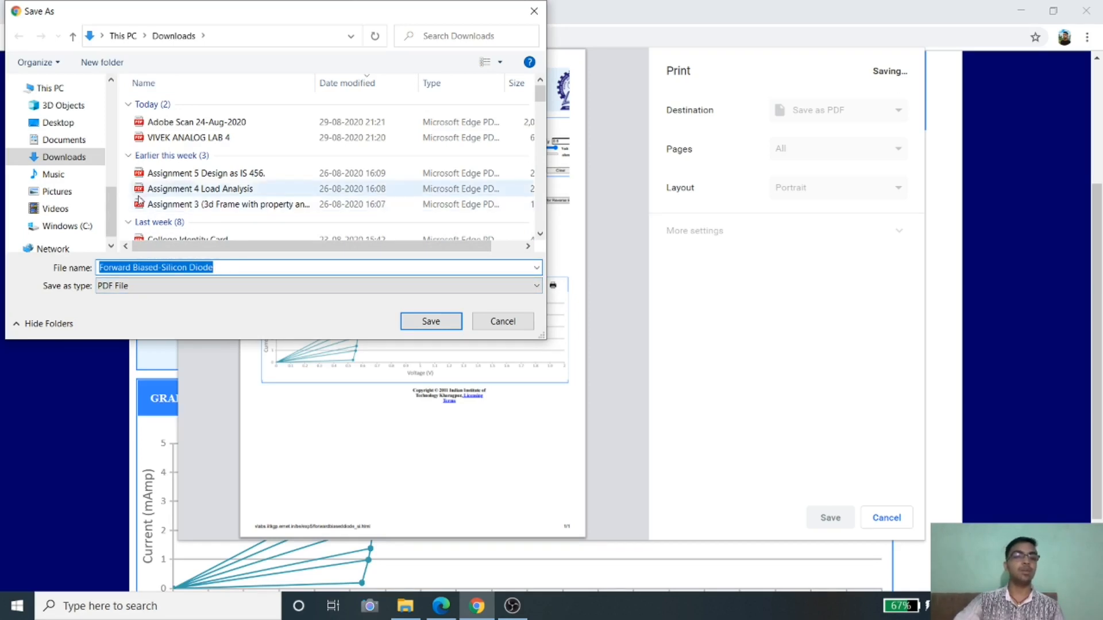
scroll(67, 199, up, 6)
scroll(67, 199, up, 2)
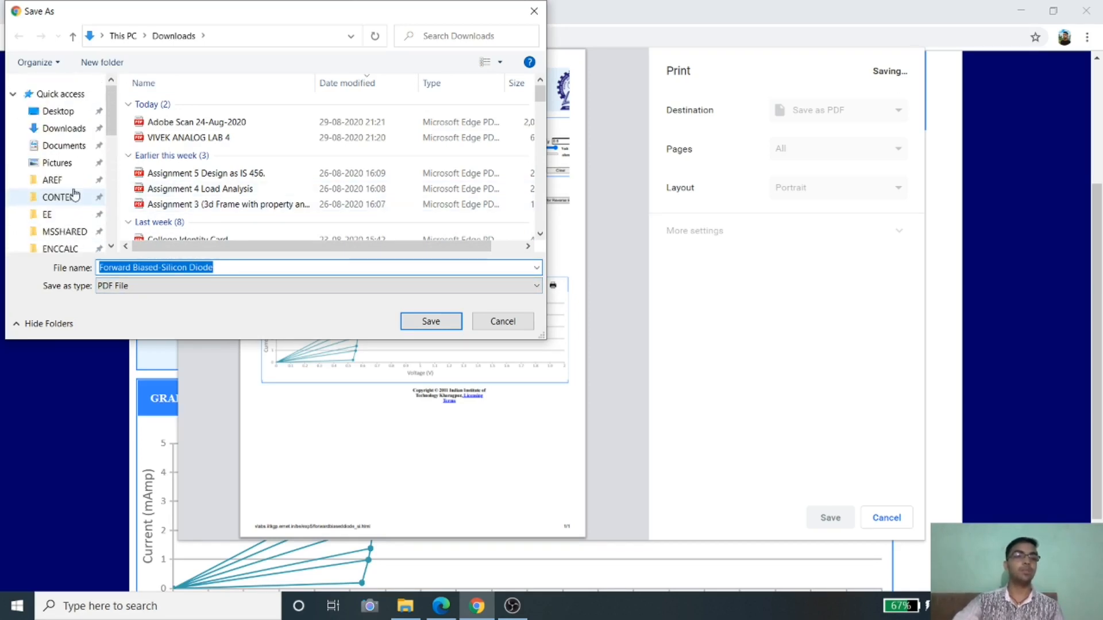
click(72, 112)
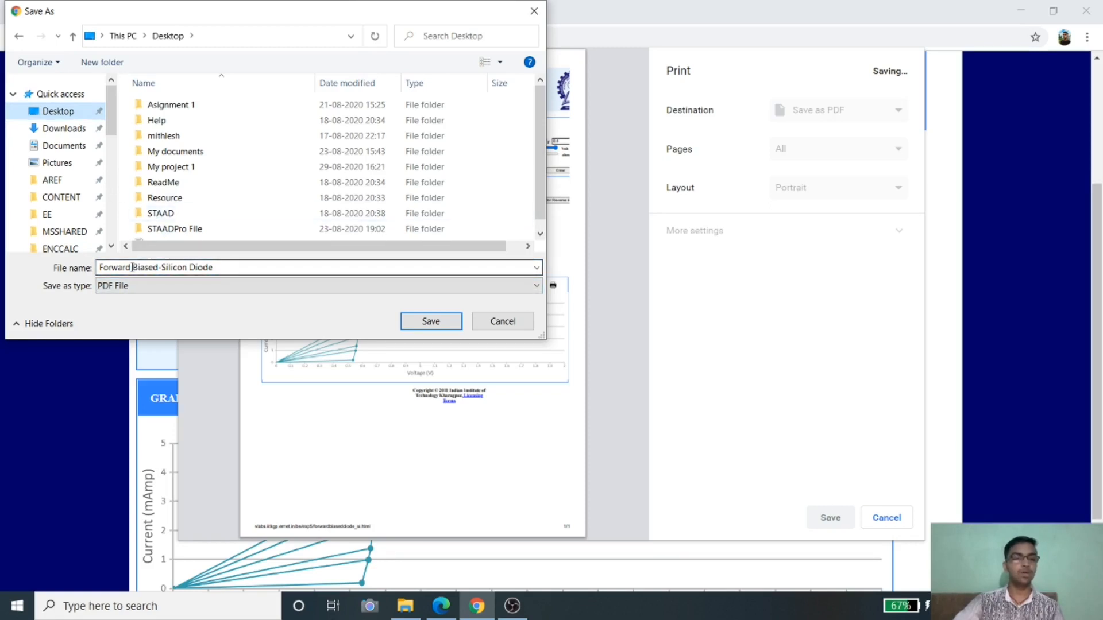
click(425, 325)
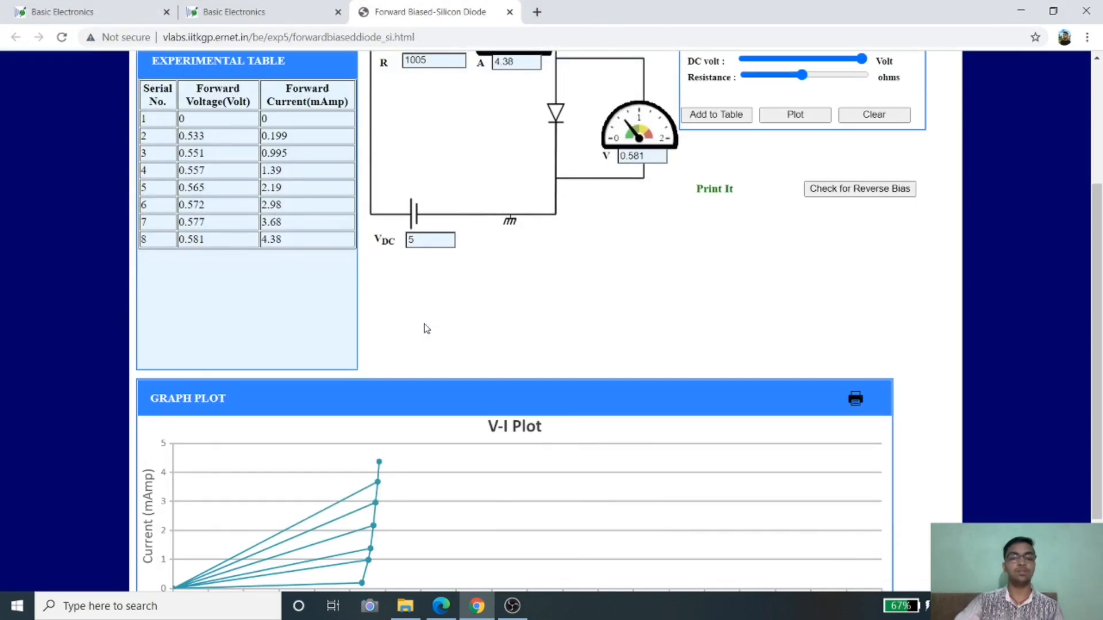
Switch to the Windows desktop and open the saved Forward Biased-Silicon Diode PDF.
click(476, 606)
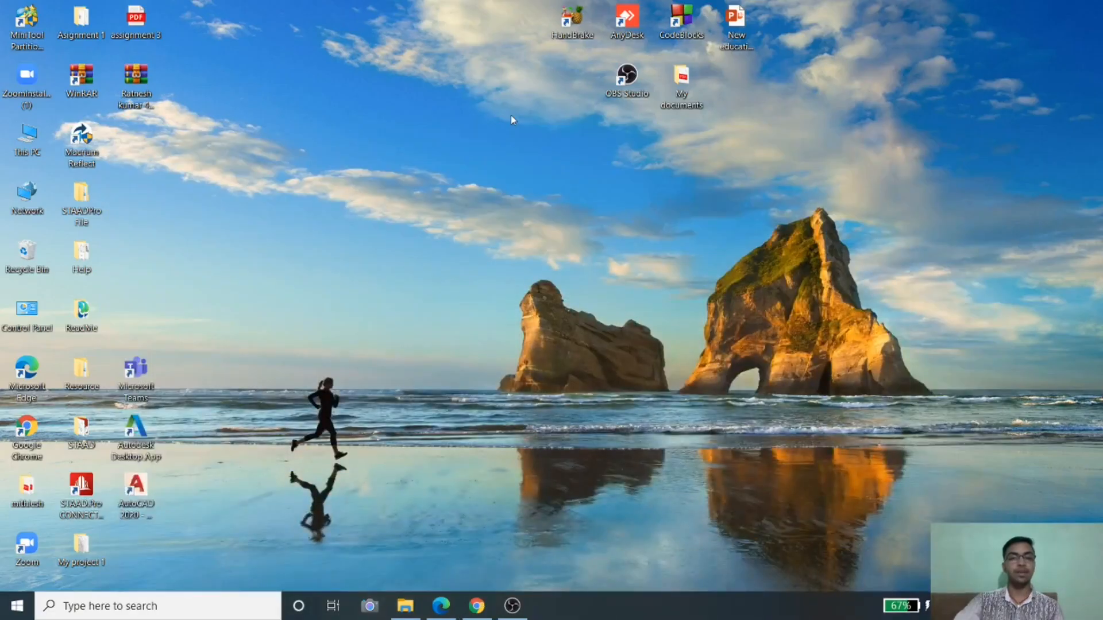
click(133, 161)
double_click(133, 160)
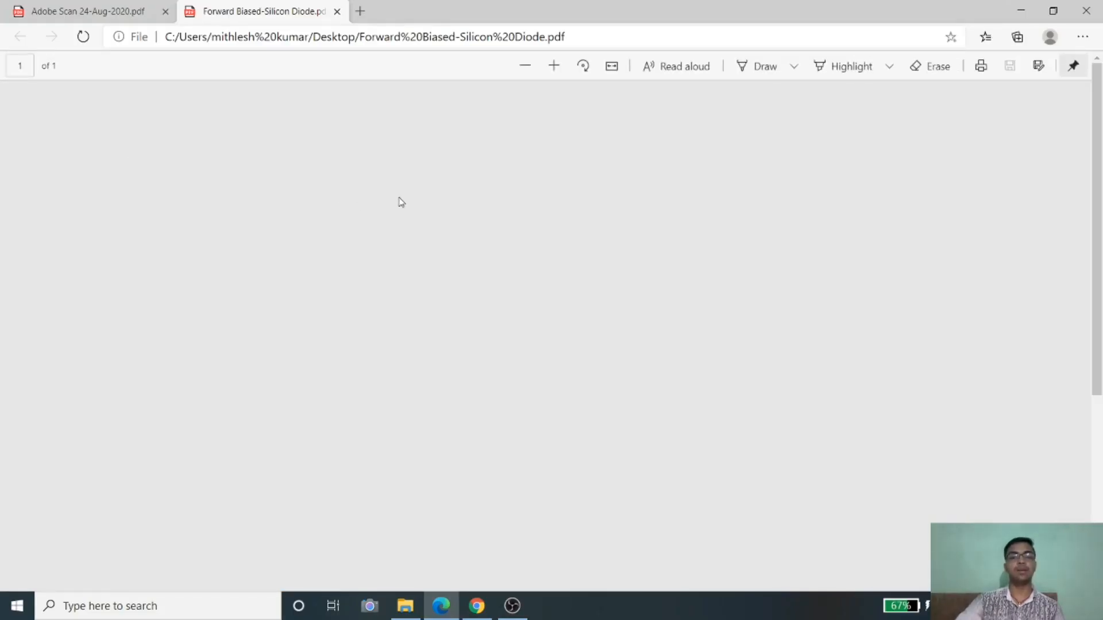
Examine the circuit, experimental table and V-I plot throughout the saved one-page PDF.
scroll(401, 201, down, 5)
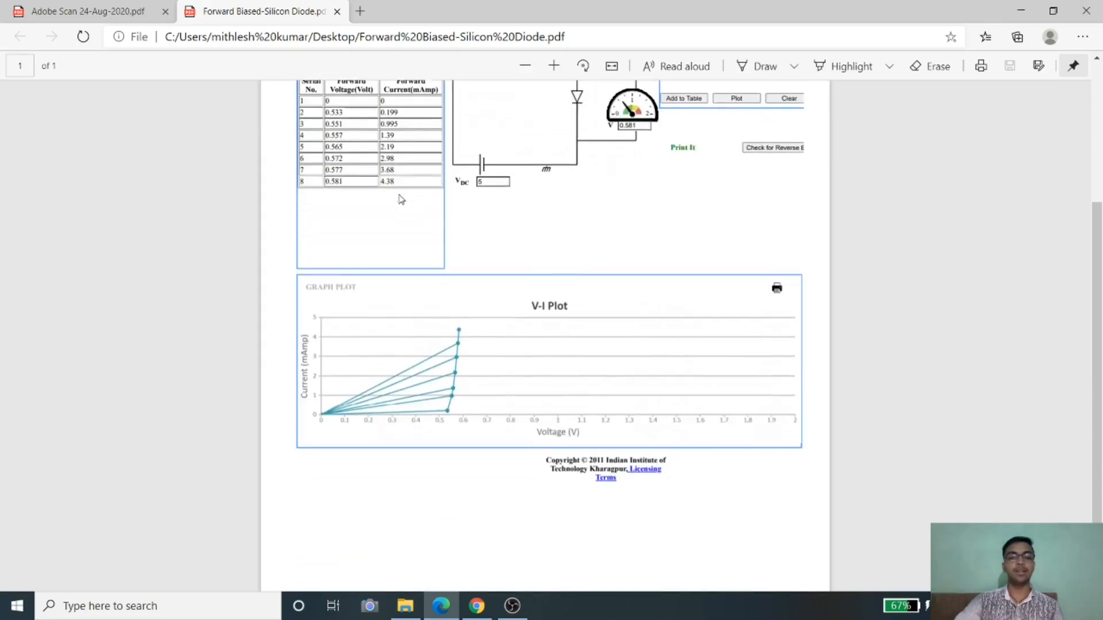
scroll(401, 199, up, 1)
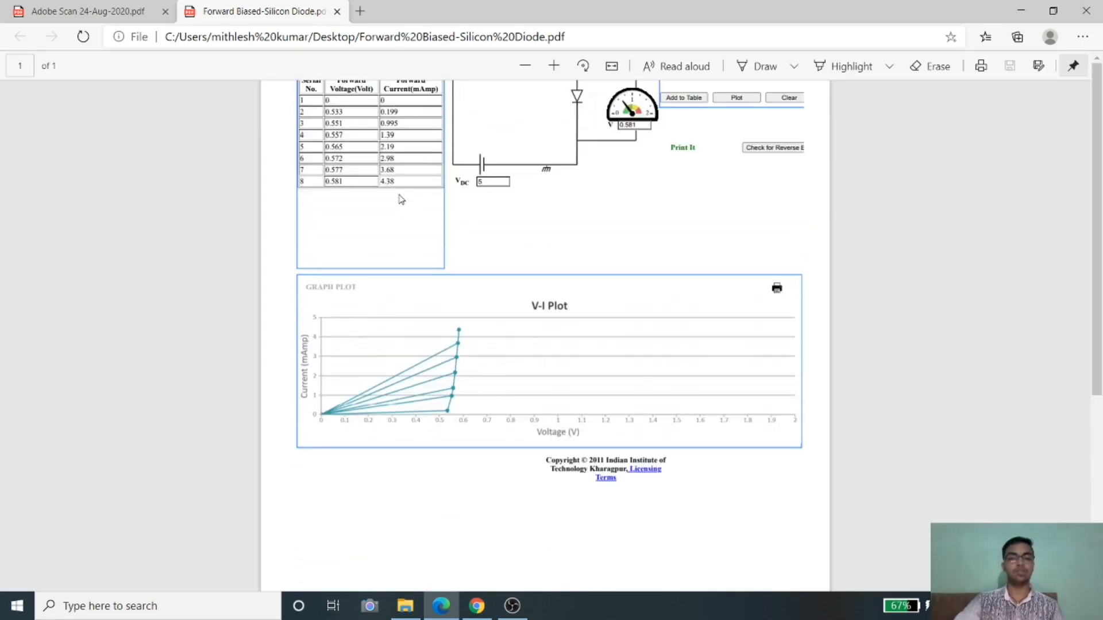
scroll(401, 200, up, 3)
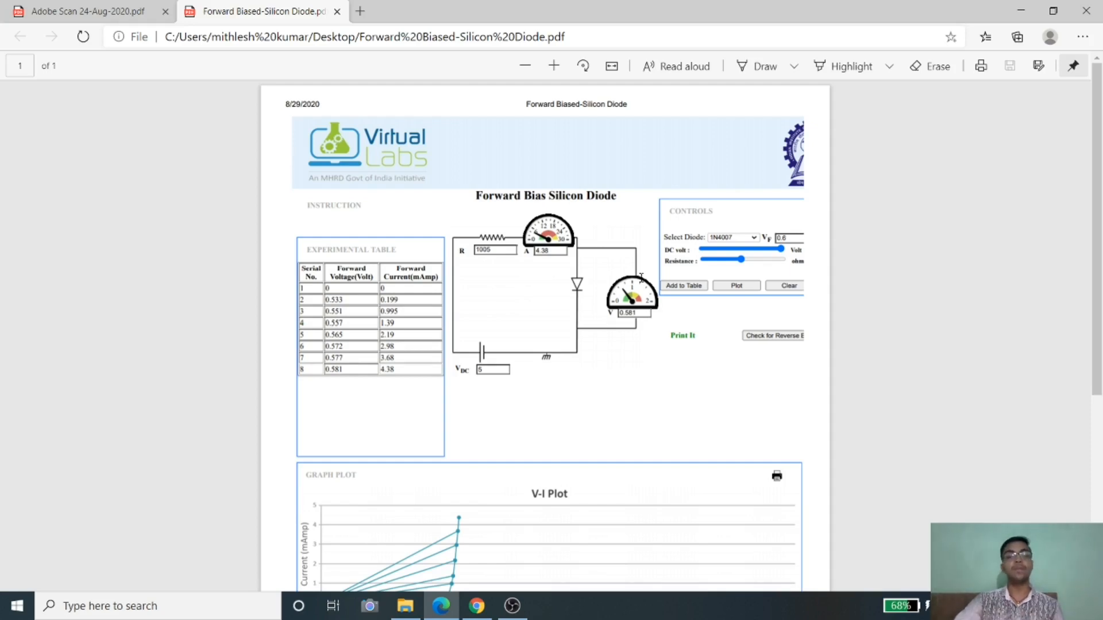
scroll(641, 277, down, 4)
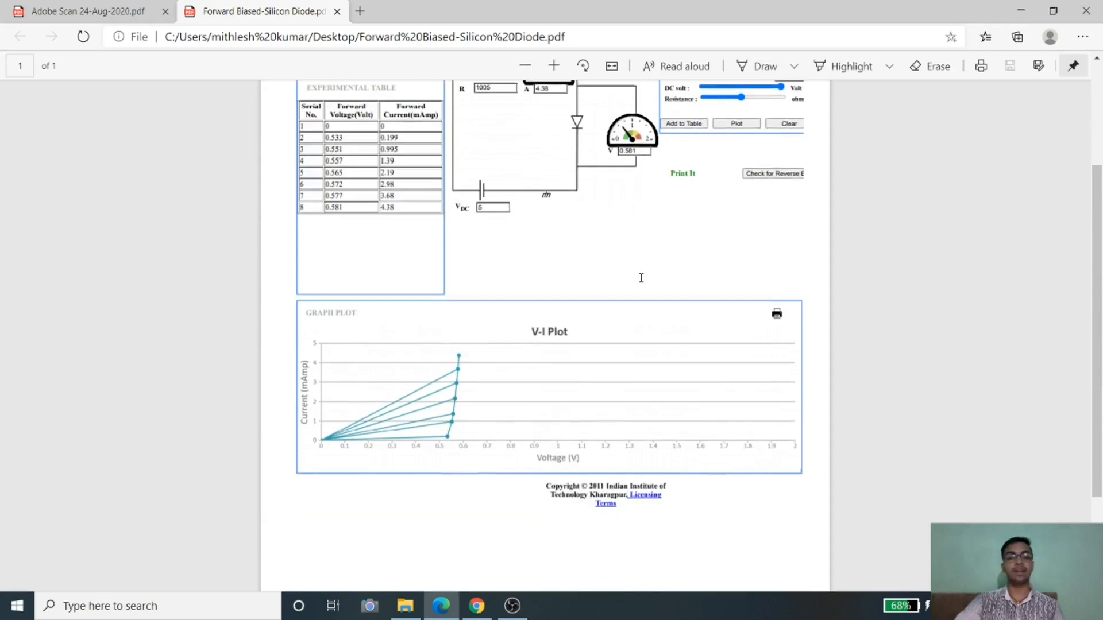
scroll(641, 277, up, 1)
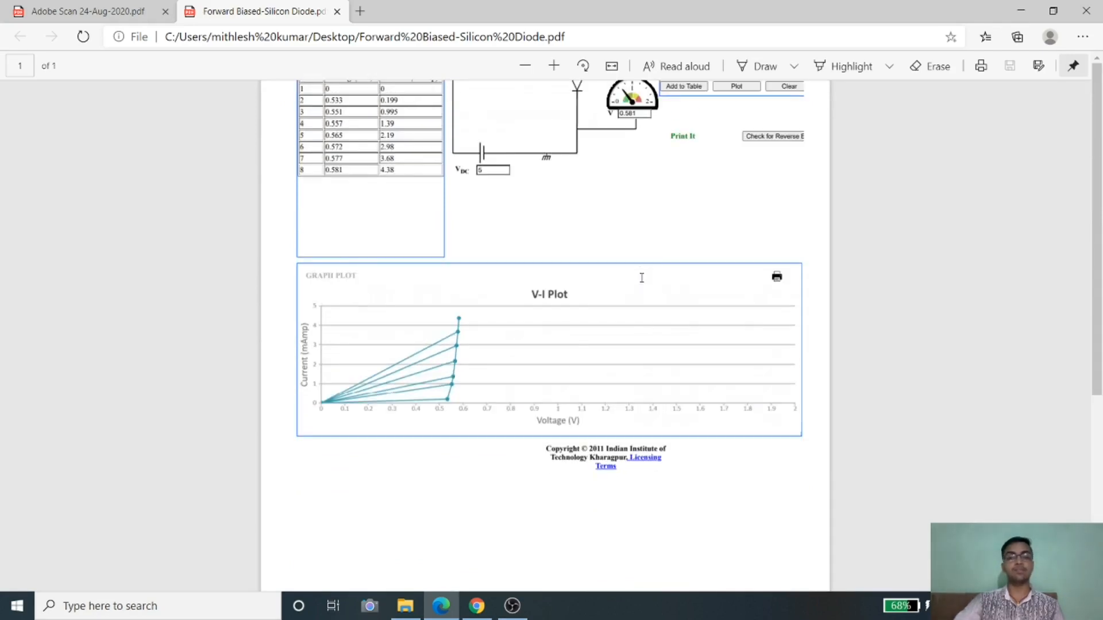
scroll(641, 277, up, 3)
scroll(641, 278, down, 5)
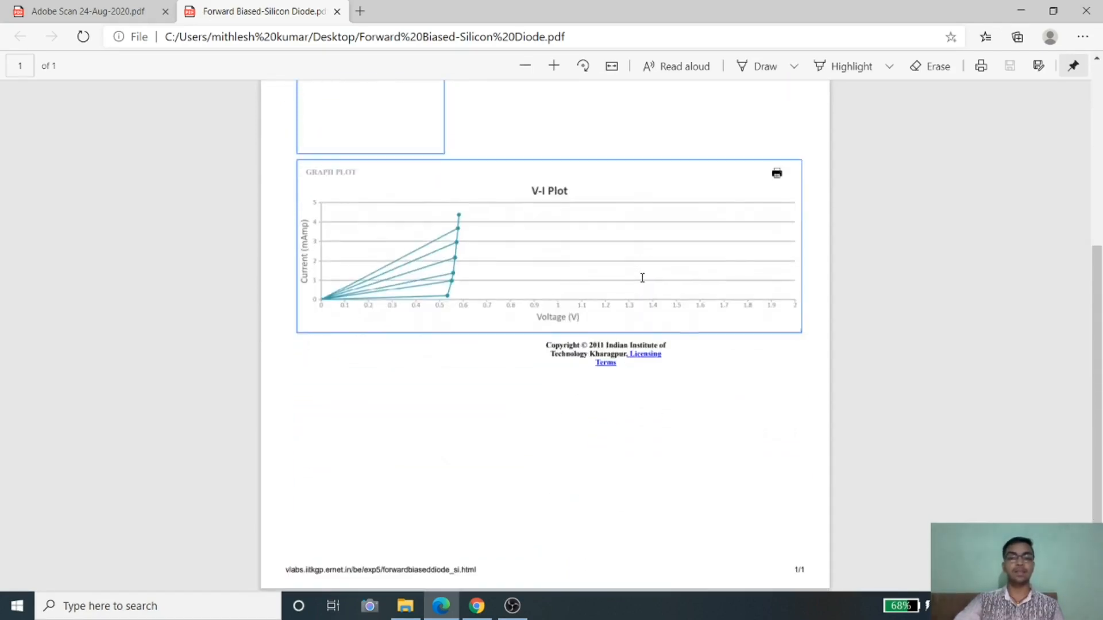
scroll(642, 278, up, 2)
scroll(642, 277, up, 3)
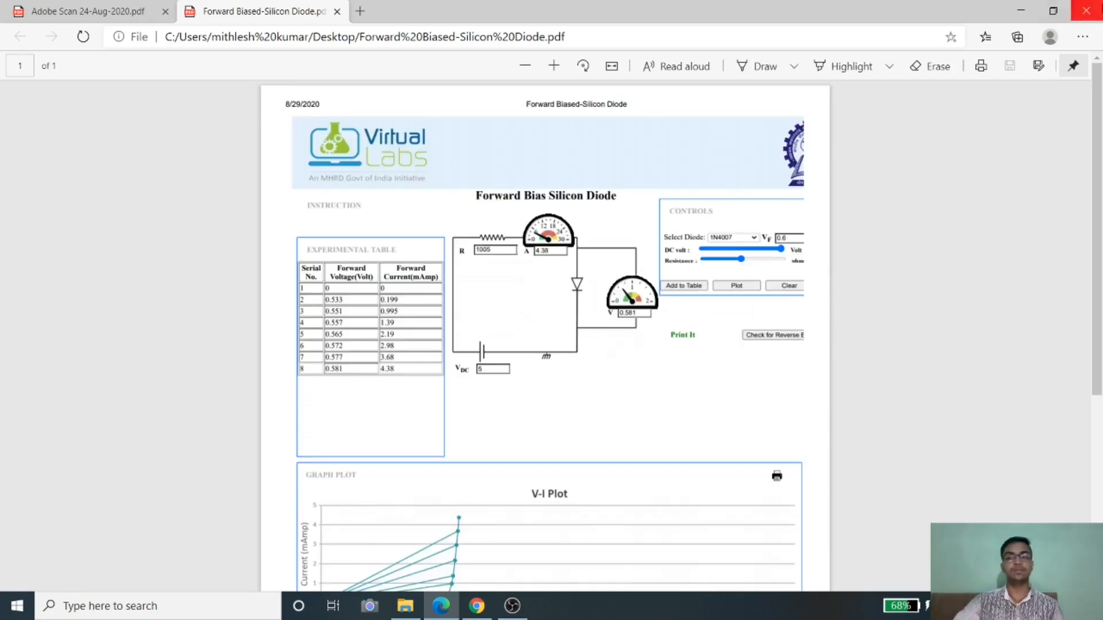
Close the PDF viewer and switch back to the Forward Bias Silicon Diode experiment page in Chrome.
click(1086, 11)
click(441, 606)
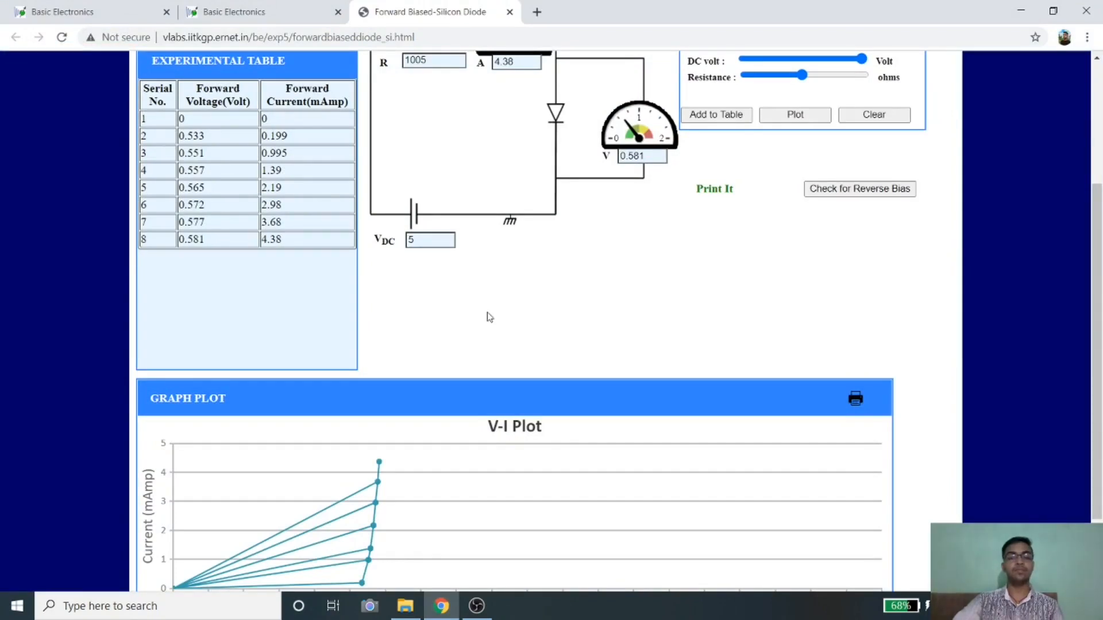
scroll(492, 308, up, 3)
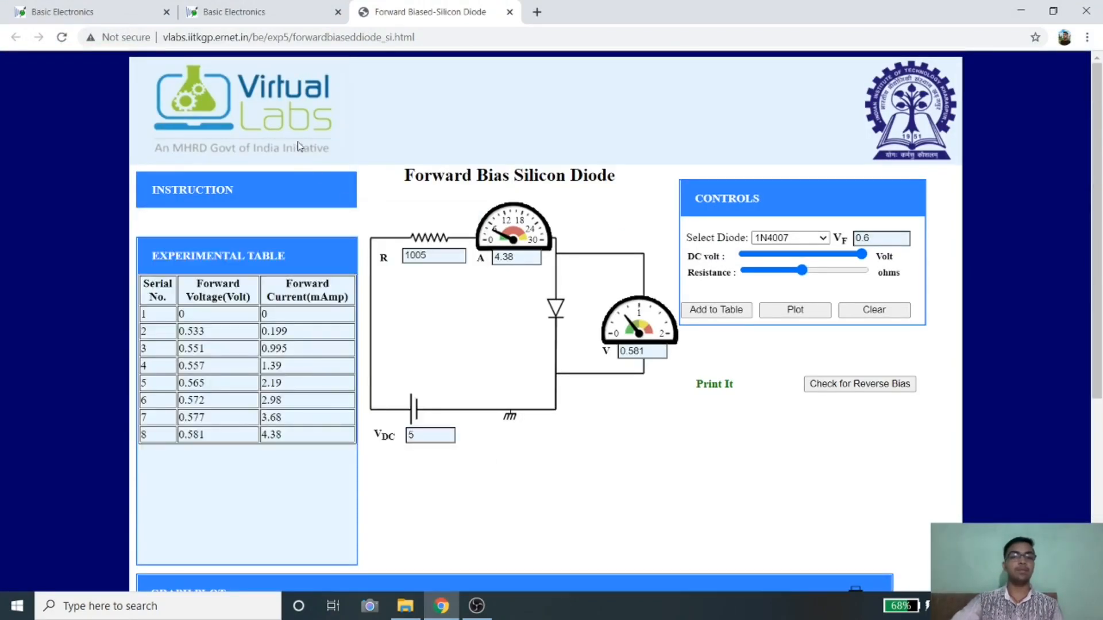
click(252, 13)
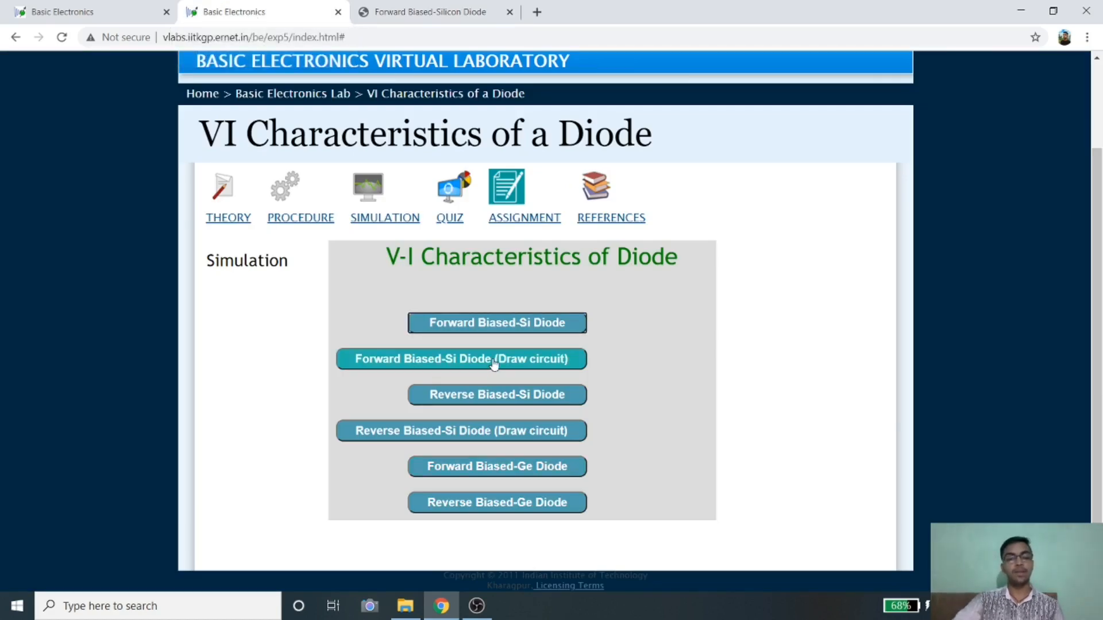
click(468, 362)
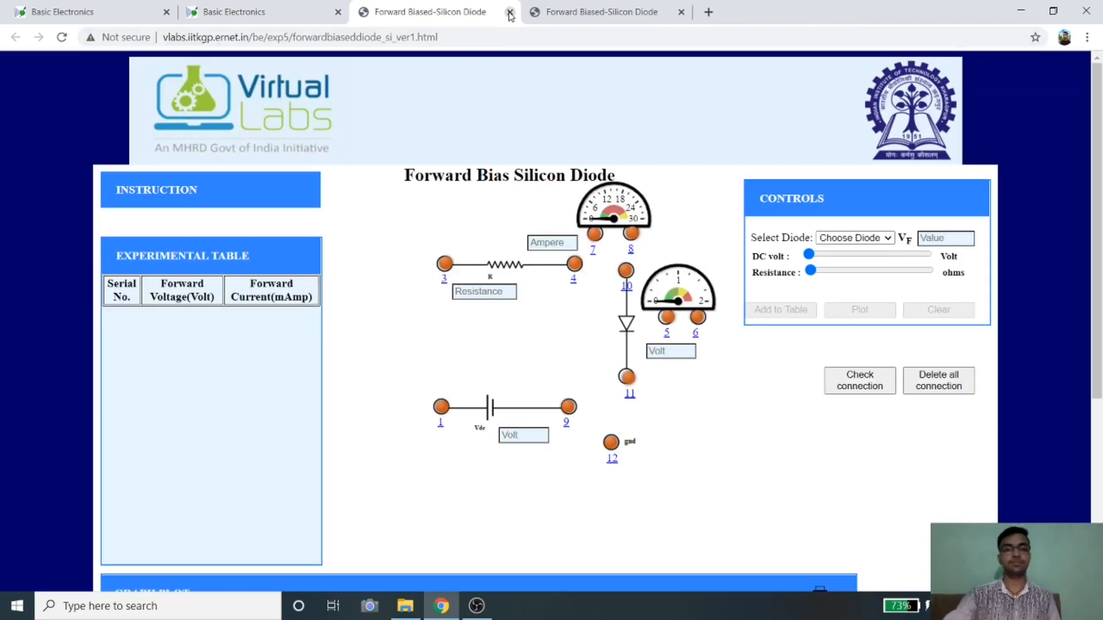
click(510, 12)
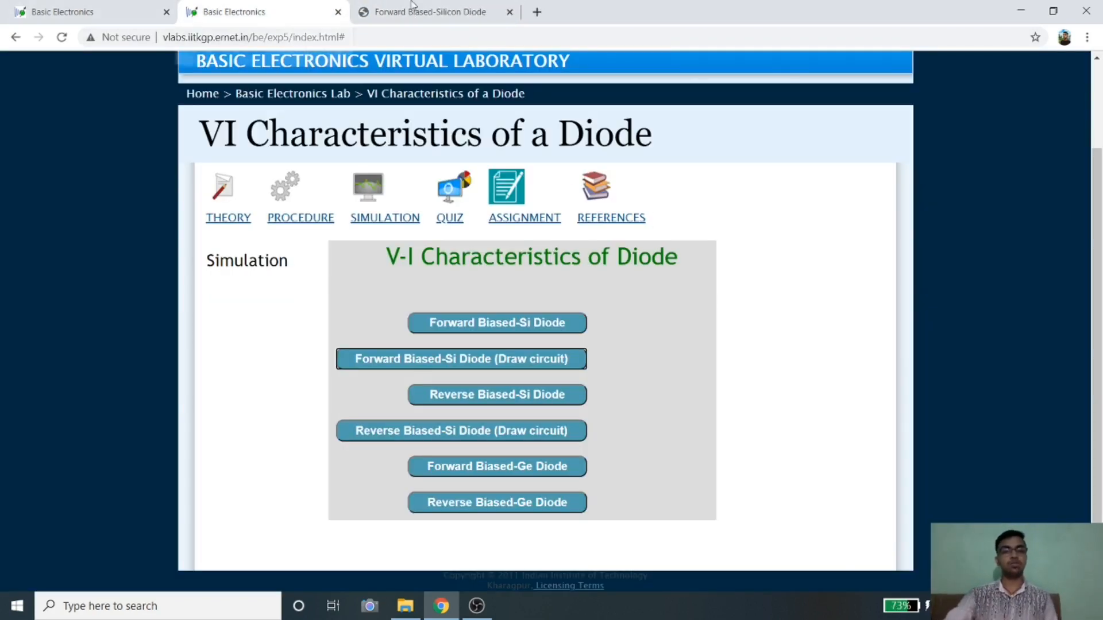
Review the recorded readings and the V-I plot on the completed Forward Bias Silicon Diode experiment page.
click(447, 18)
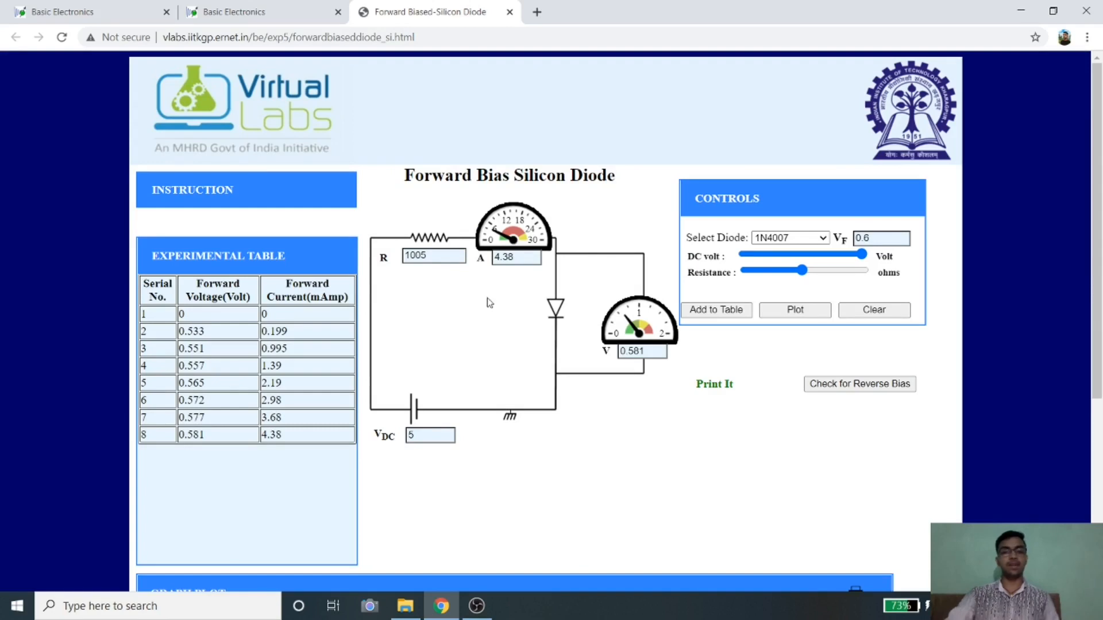
scroll(534, 381, down, 1)
scroll(530, 375, up, 1)
scroll(529, 373, down, 5)
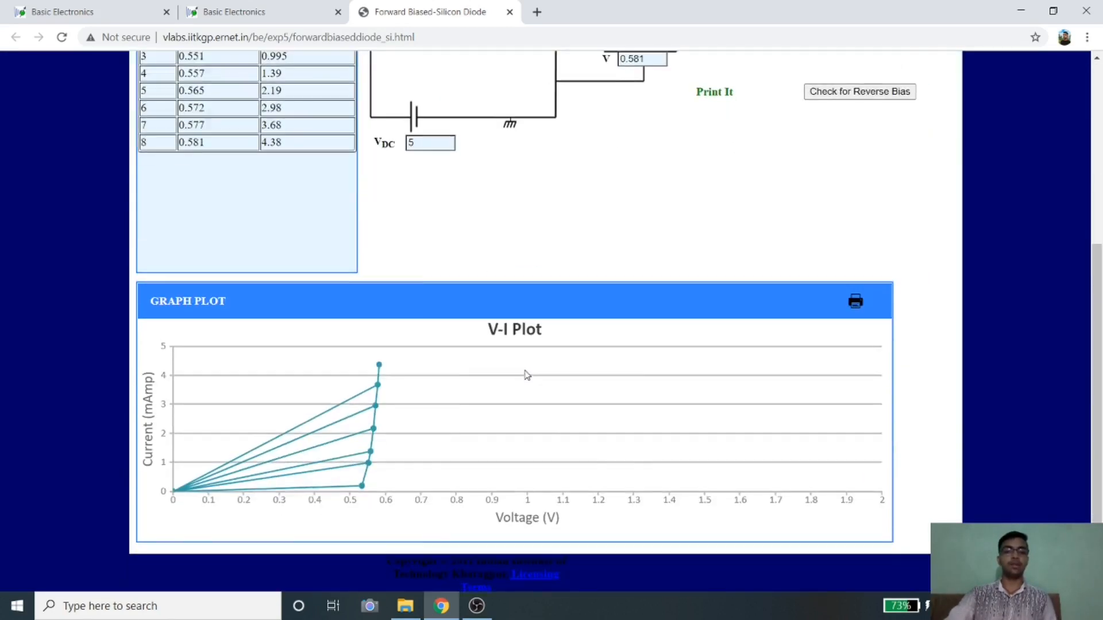
scroll(526, 374, up, 5)
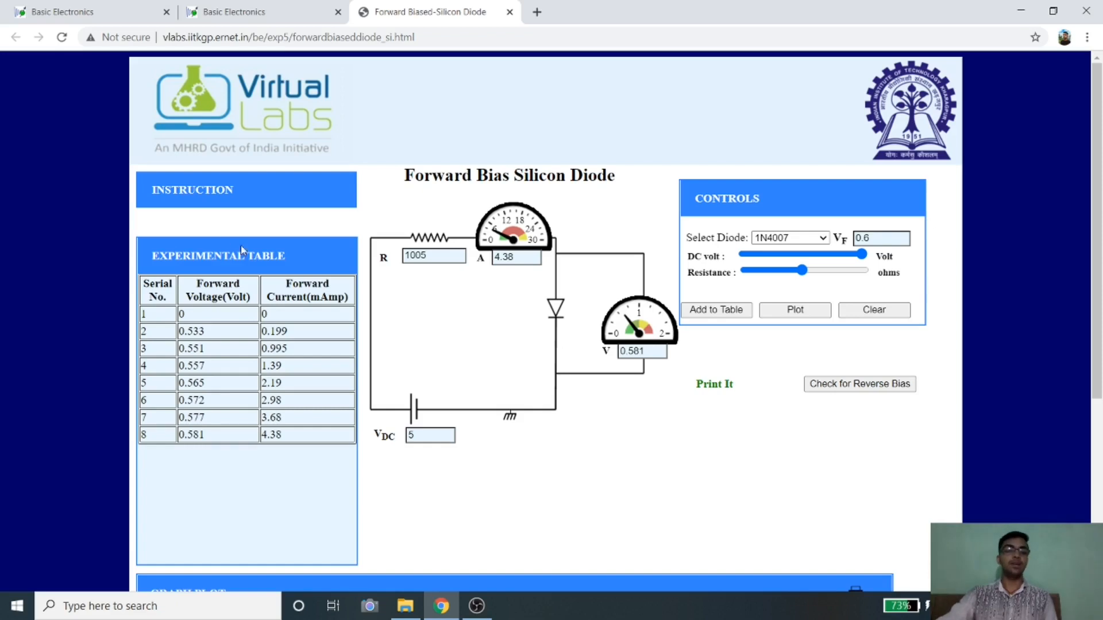
Open the Forward Biased-Si Diode (Draw circuit) simulation from the VI Characteristics of a Diode experiment.
click(314, 15)
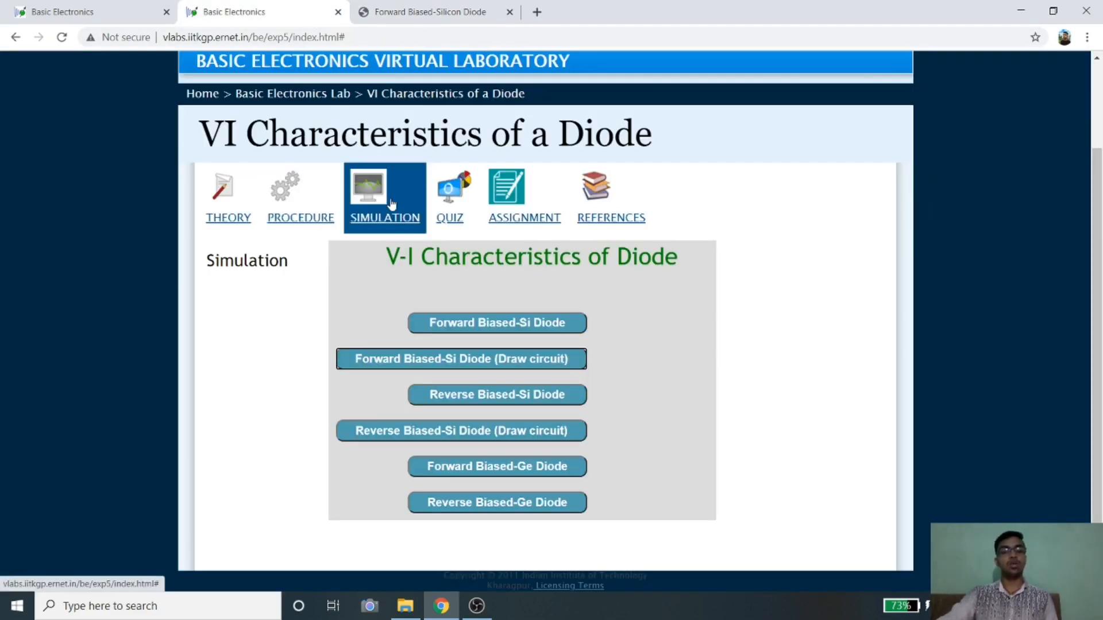
click(461, 361)
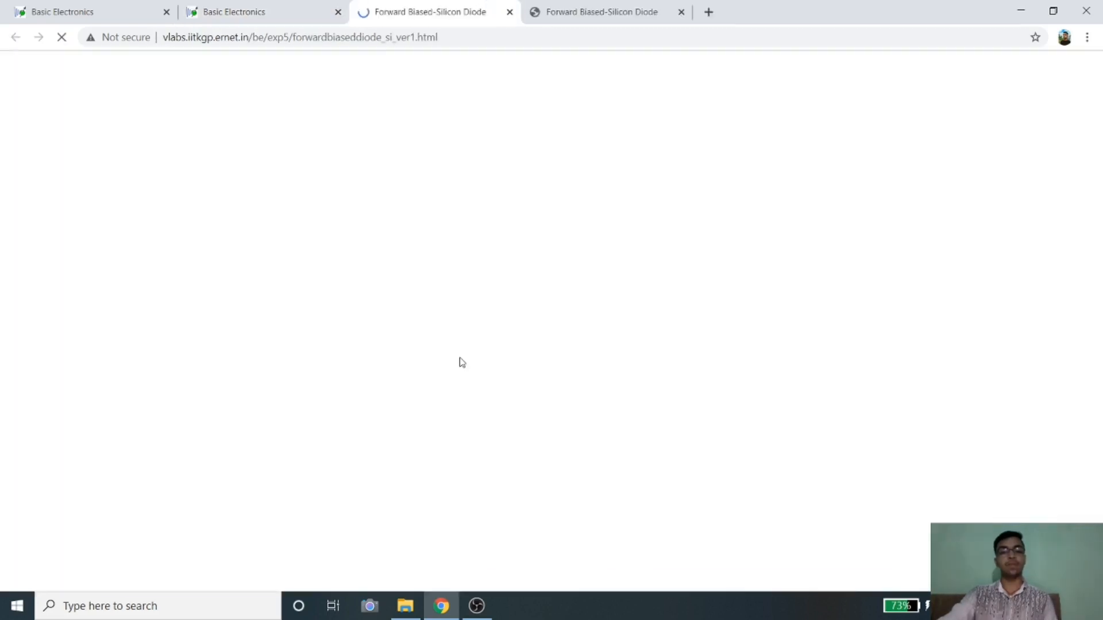